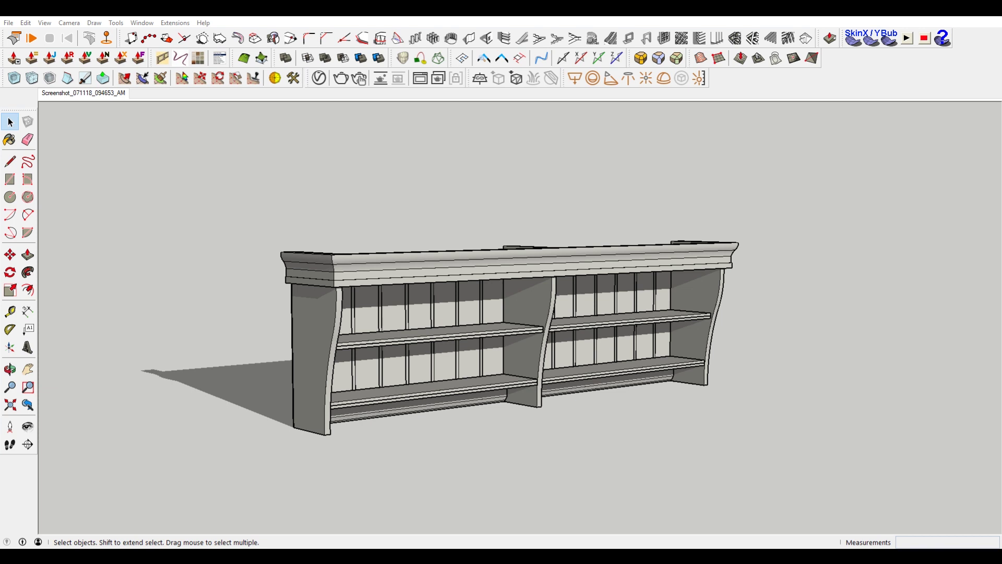
Step: Examine the shelf model from several angles in SketchUp and compare it with the IKEA assembly instruction drawing in Chrome
mouse_move(475, 556)
left_click(415, 517)
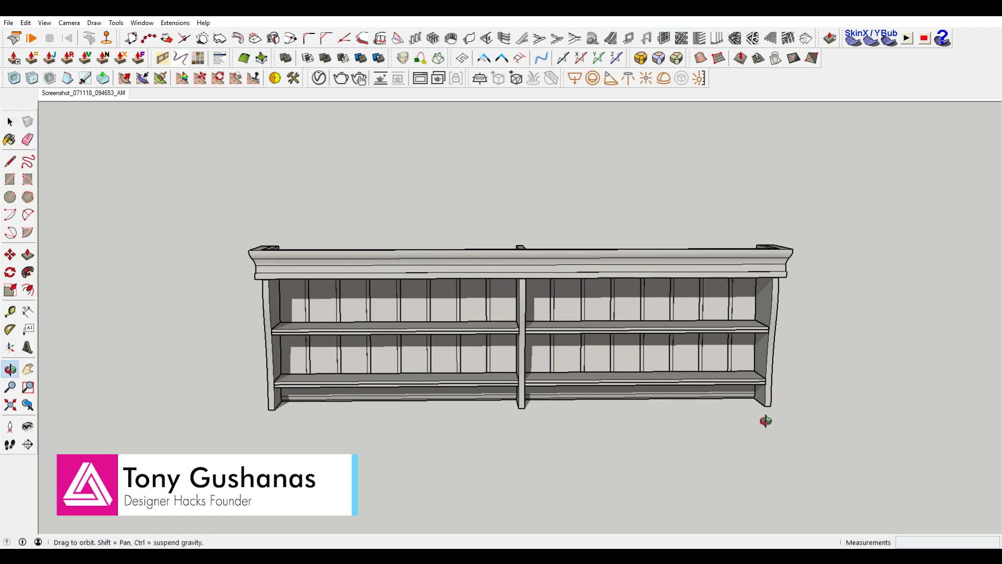
middle_click_drag(765, 418, 513, 403)
middle_click_drag(287, 379, 658, 391)
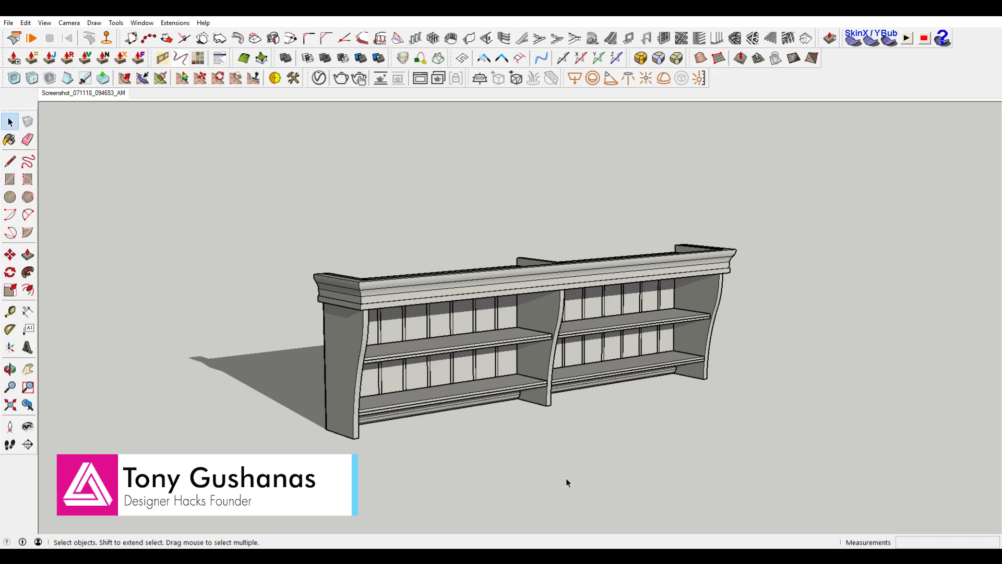
scroll(509, 452, "down", 2)
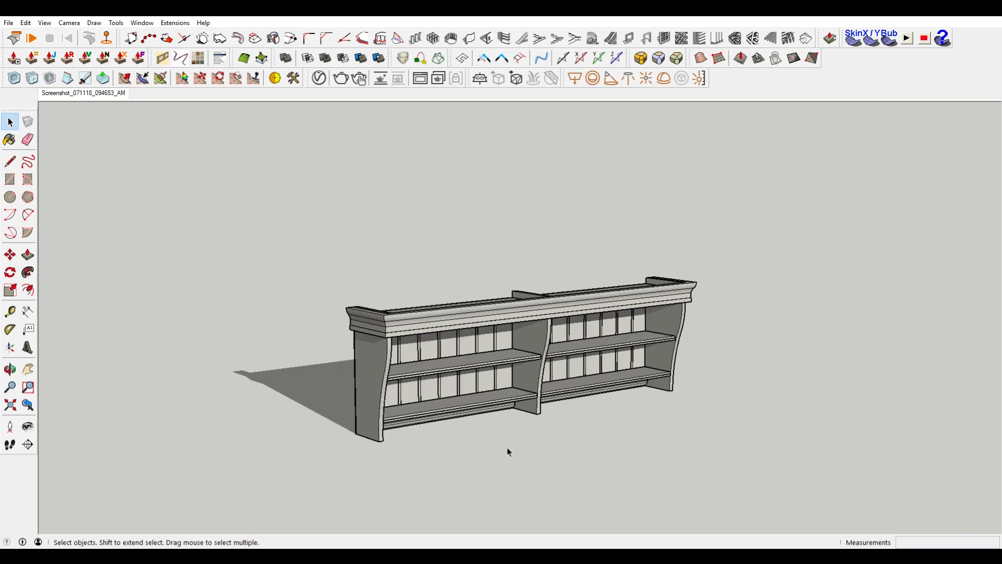
middle_click_drag(507, 447, 535, 418)
scroll(532, 415, "up", 2)
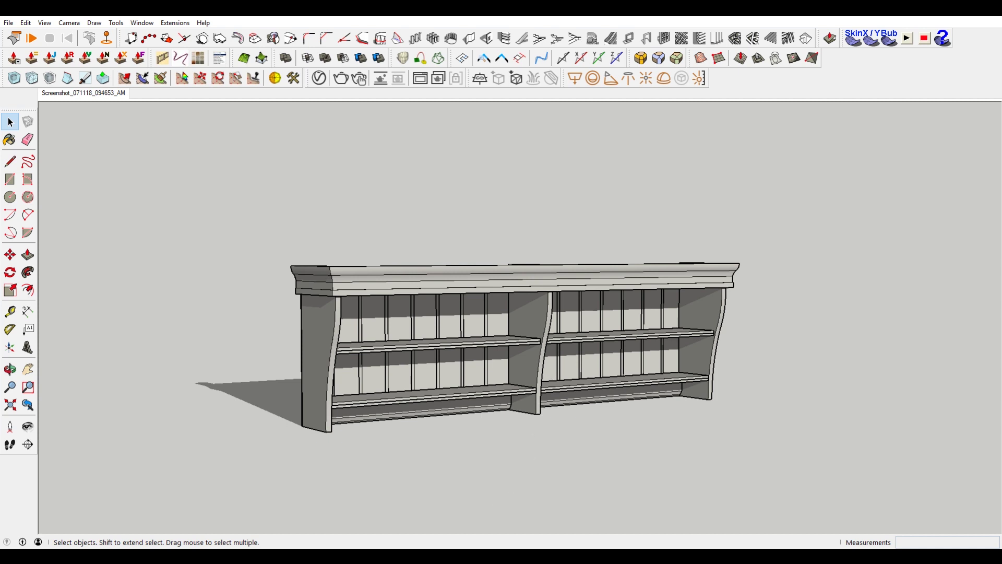
mouse_move(473, 555)
left_click(417, 508)
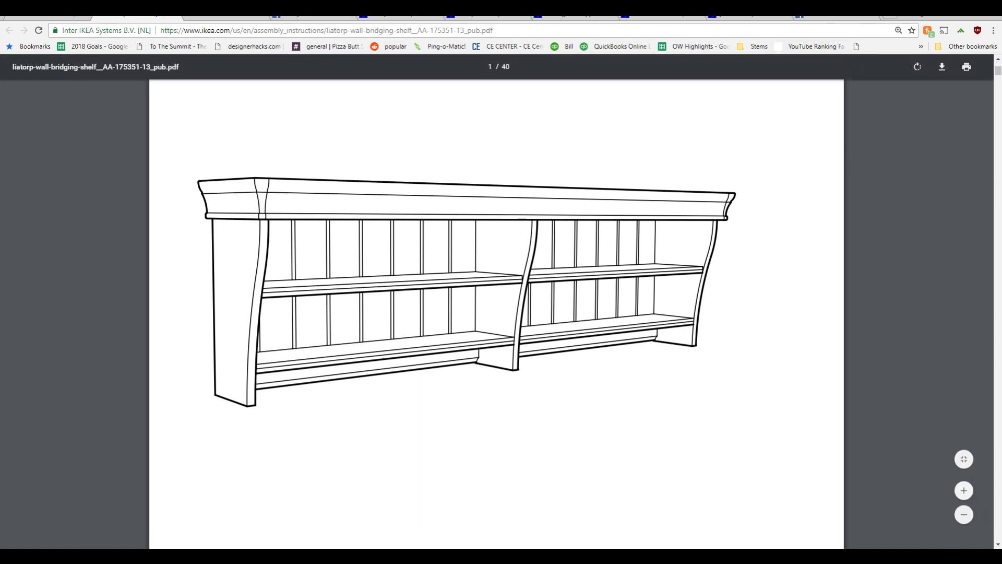
mouse_move(417, 528)
left_click(342, 506)
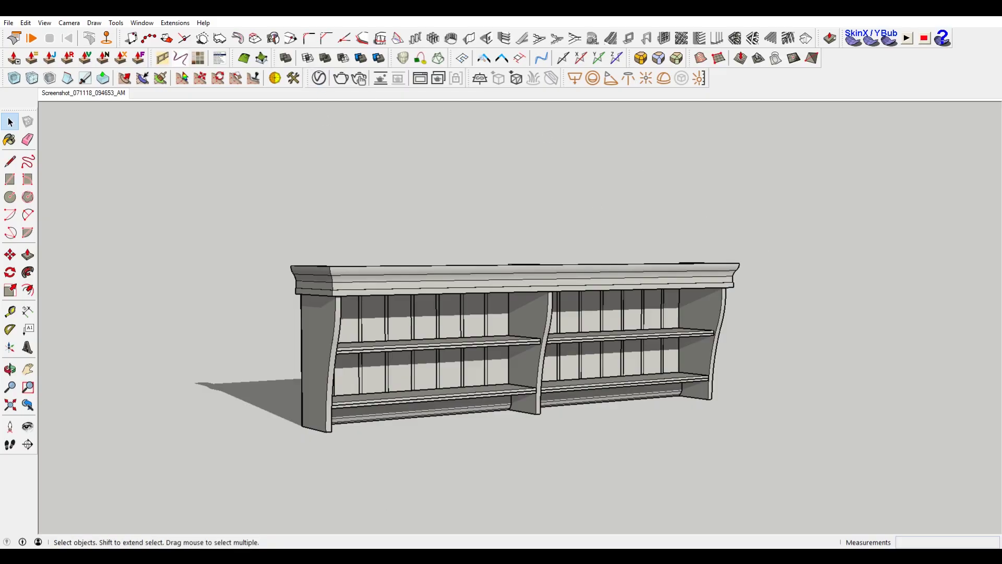
Step: Open the settings of the Architectural Design Style and set its face style to hidden line mode
left_click_drag(1001, 100, 986, 317)
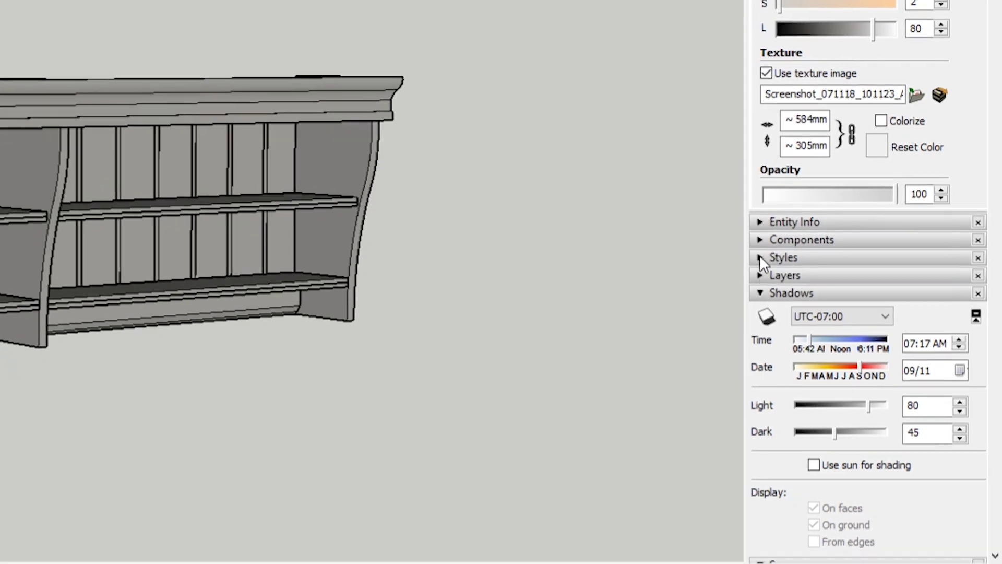
left_click(760, 258)
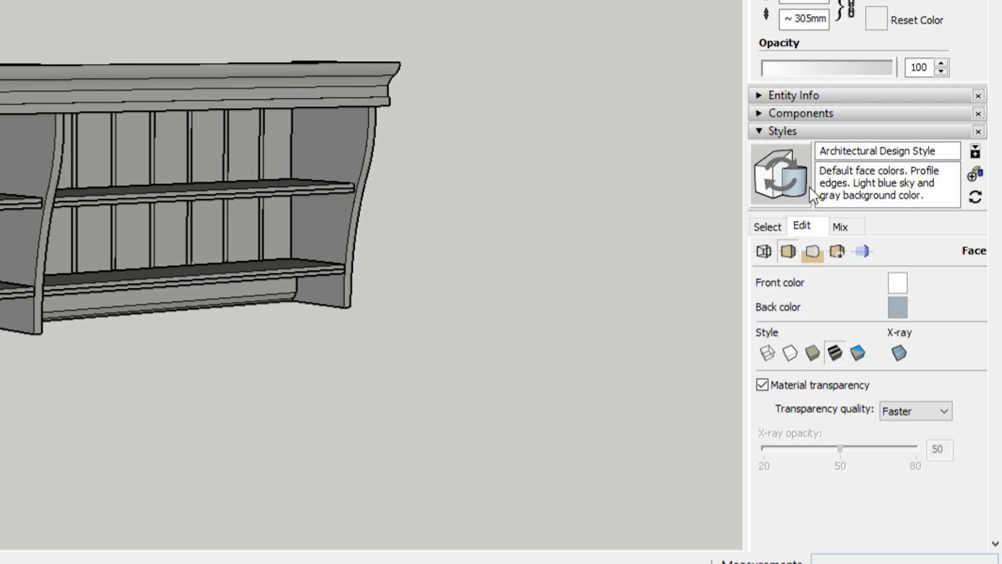
left_click(775, 225)
left_click(801, 227)
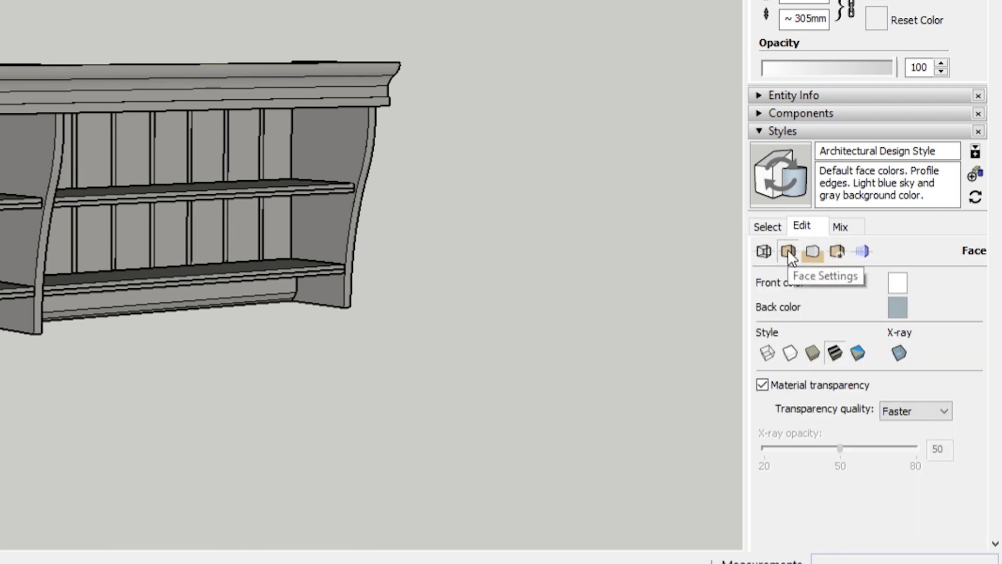
left_click(791, 353)
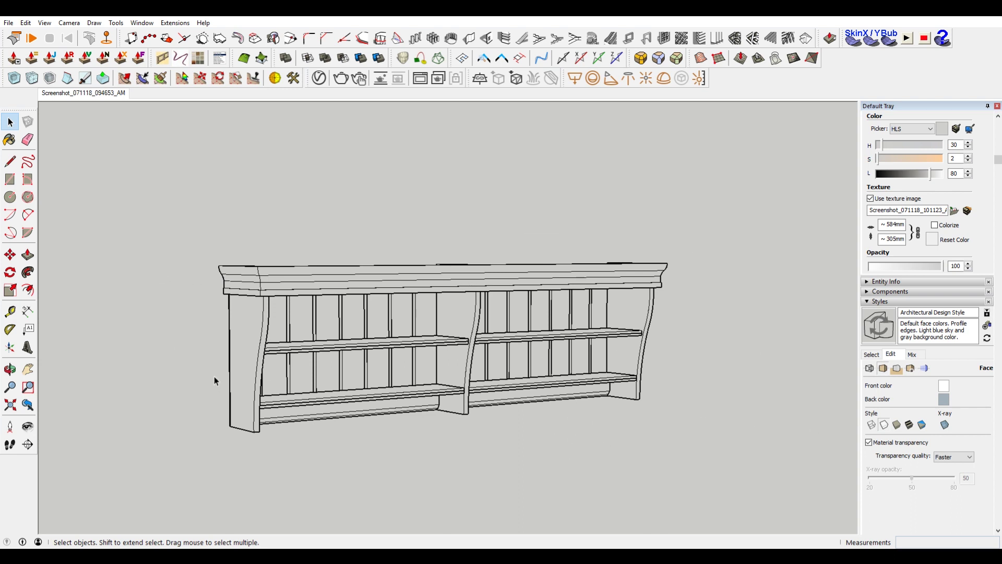
Step: Toggle Edges and Profiles off and back on in the style's edge settings, and turn off Depth cue
scroll(171, 372, "up", 3)
scroll(414, 326, "down", 4)
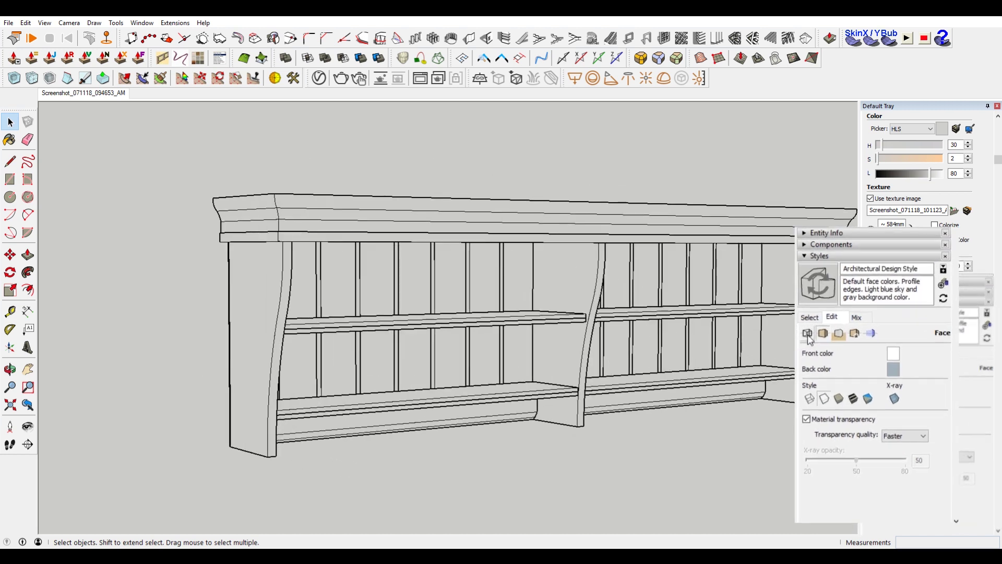
left_click(808, 335)
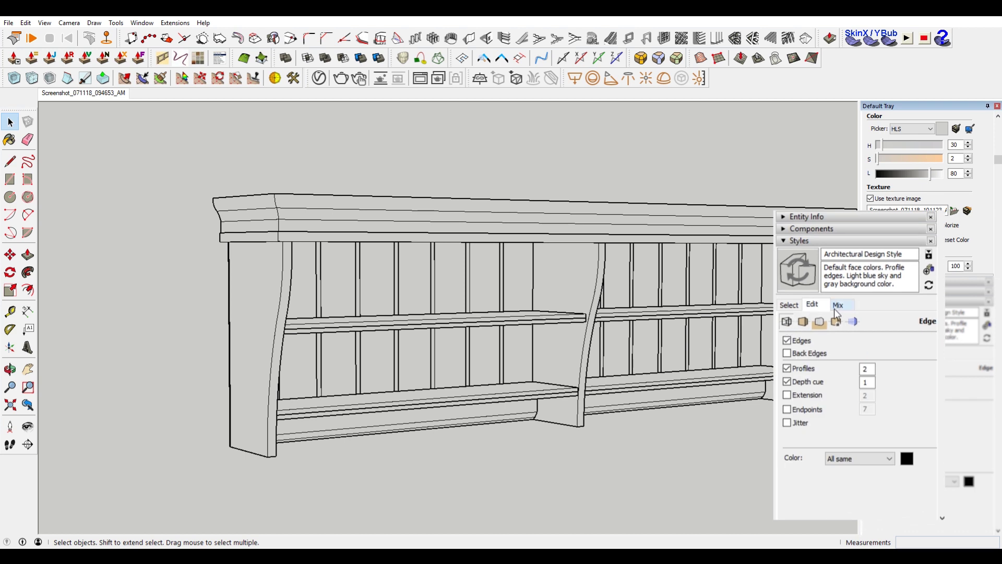
left_click(788, 340)
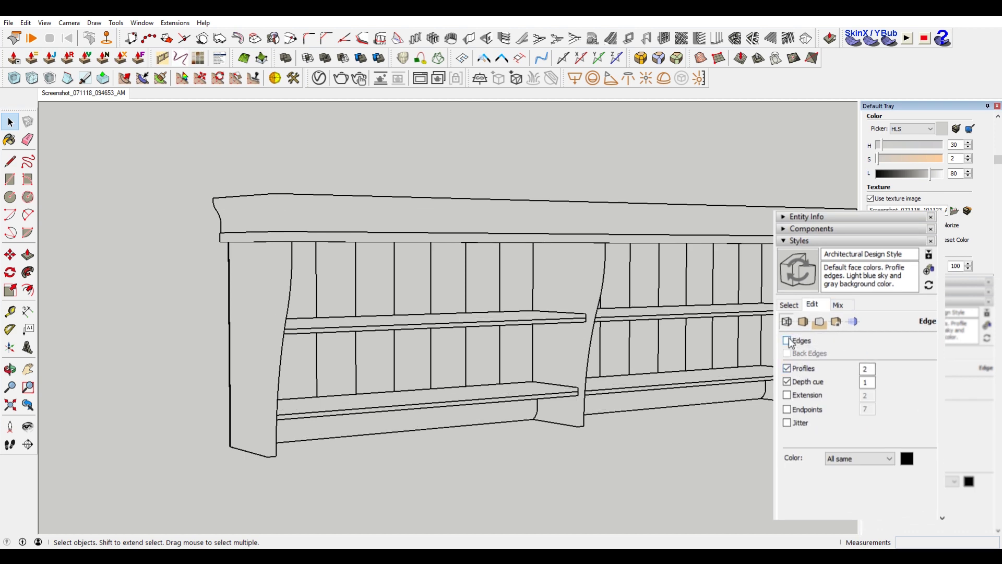
left_click(792, 343)
left_click(789, 371)
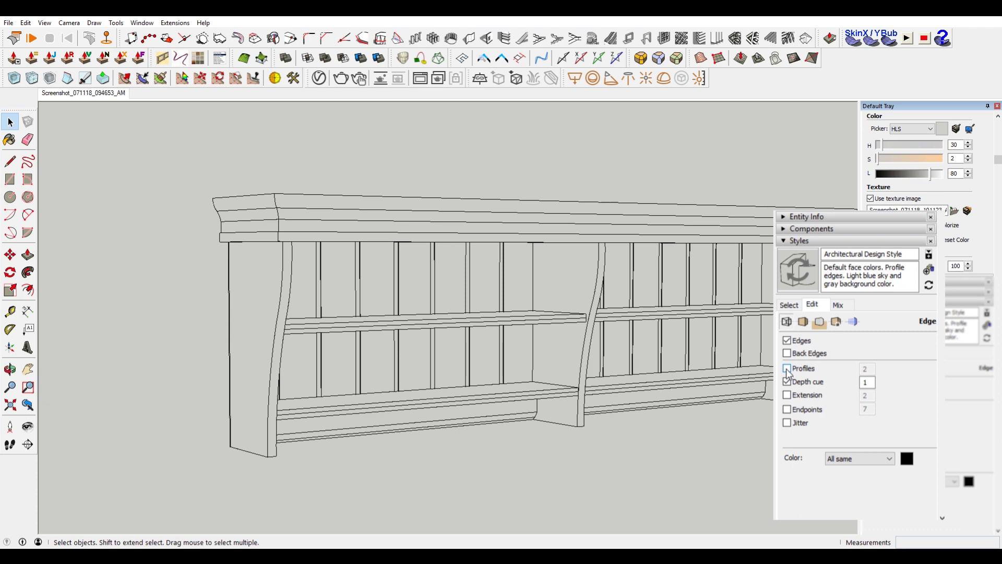
left_click(789, 372)
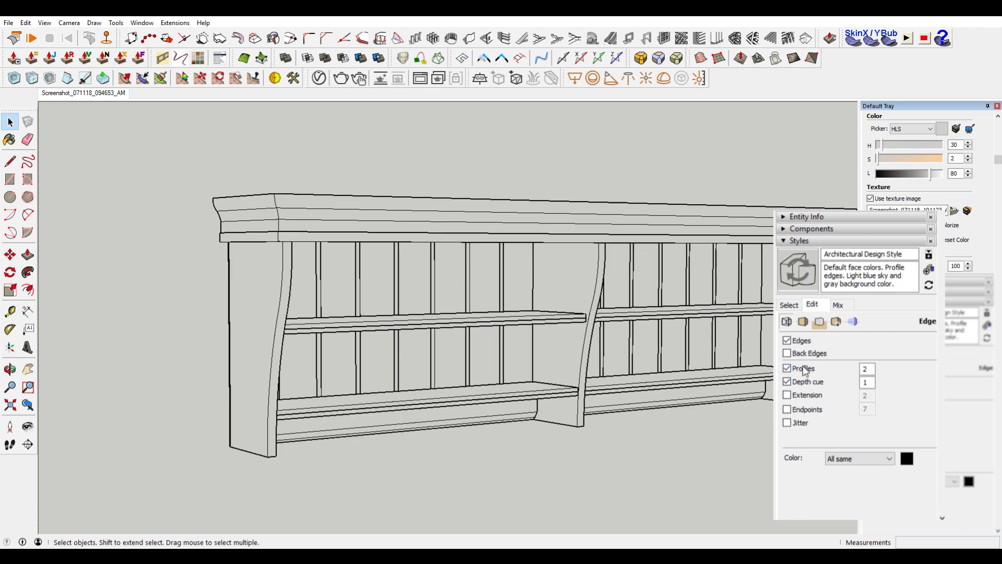
left_click(787, 383)
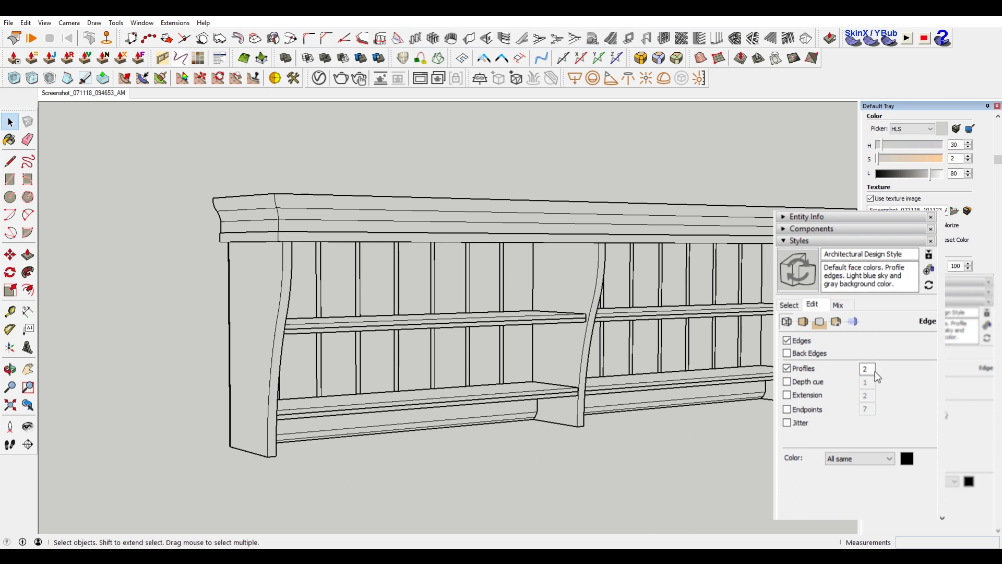
Step: Set the Profiles line thickness of the style to 10 and inspect the thicker outlines
double_click(867, 369)
type("10")
key("Return")
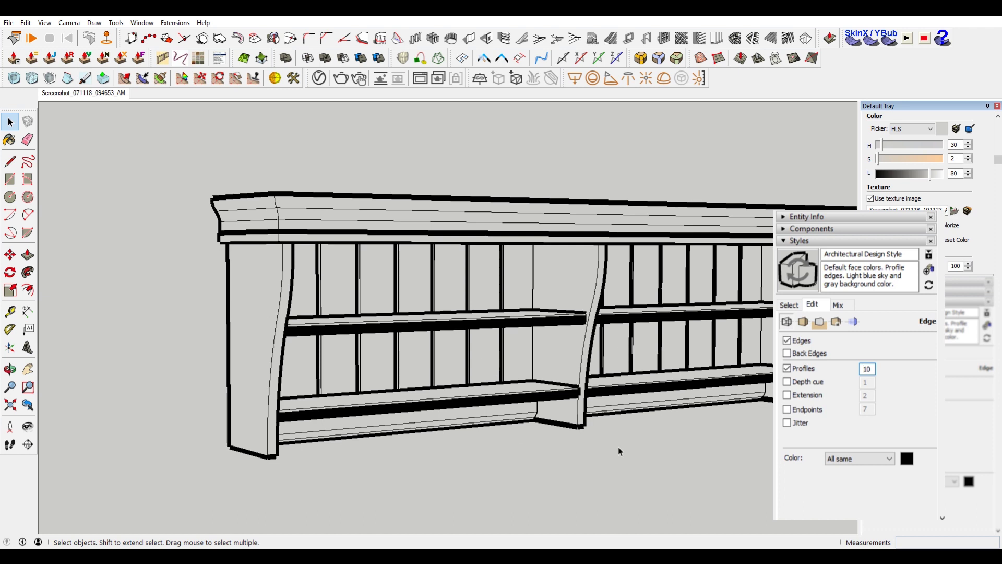
scroll(595, 396, "down", 3)
scroll(639, 284, "up", 4)
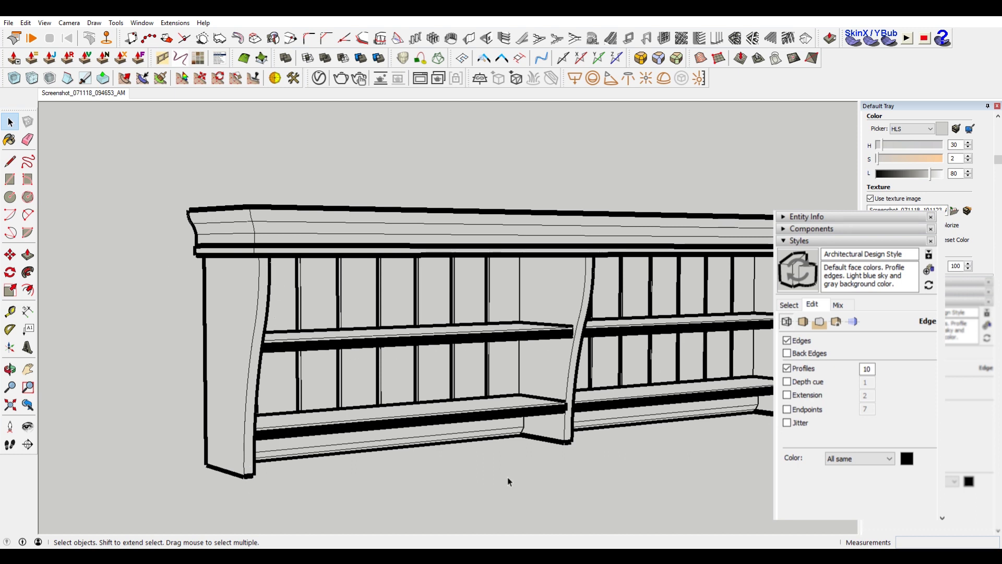
Step: Compare the line weights with the IKEA assembly drawing in Chrome and set the Profiles thickness to 5 back in SketchUp
mouse_move(396, 556)
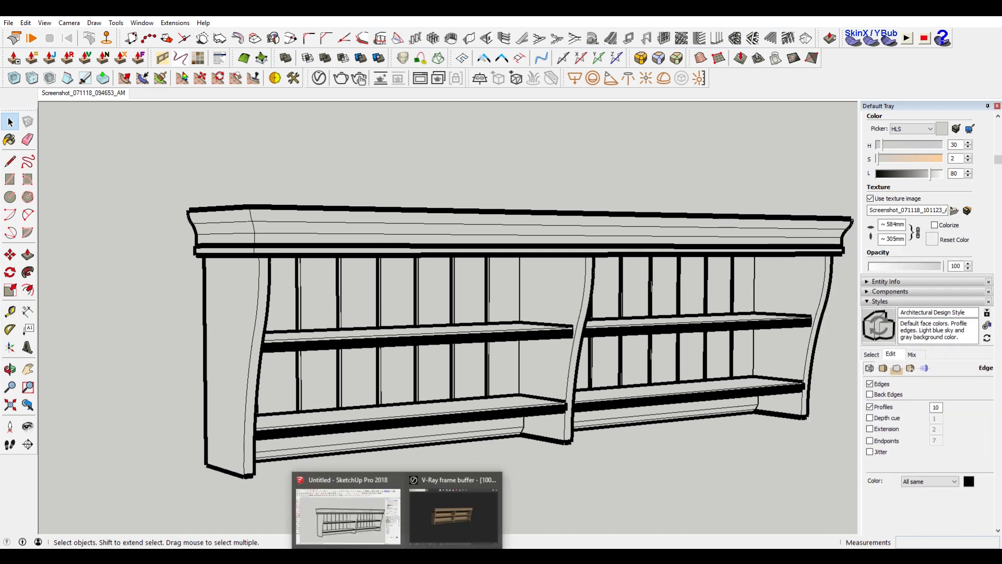
mouse_move(472, 556)
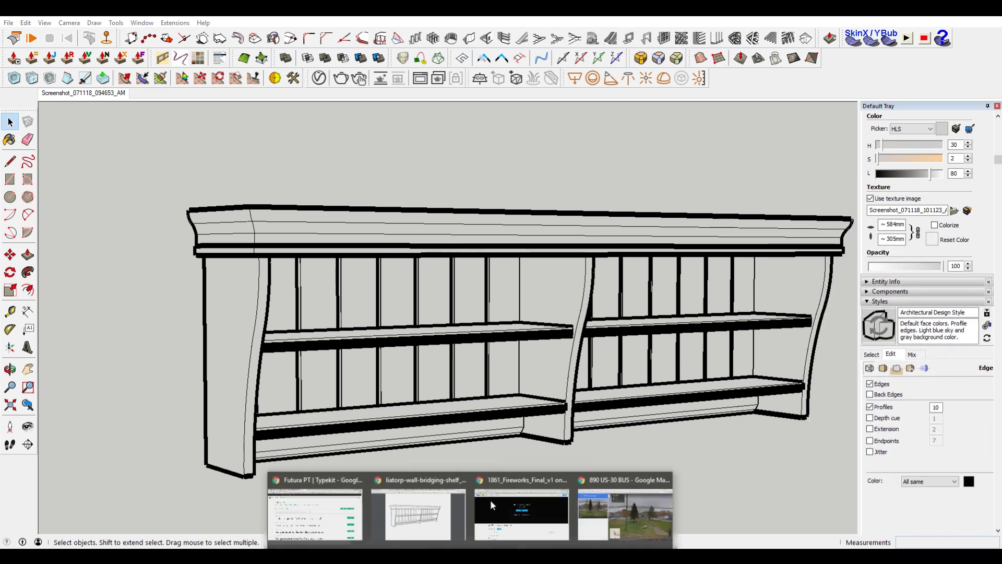
left_click(427, 522)
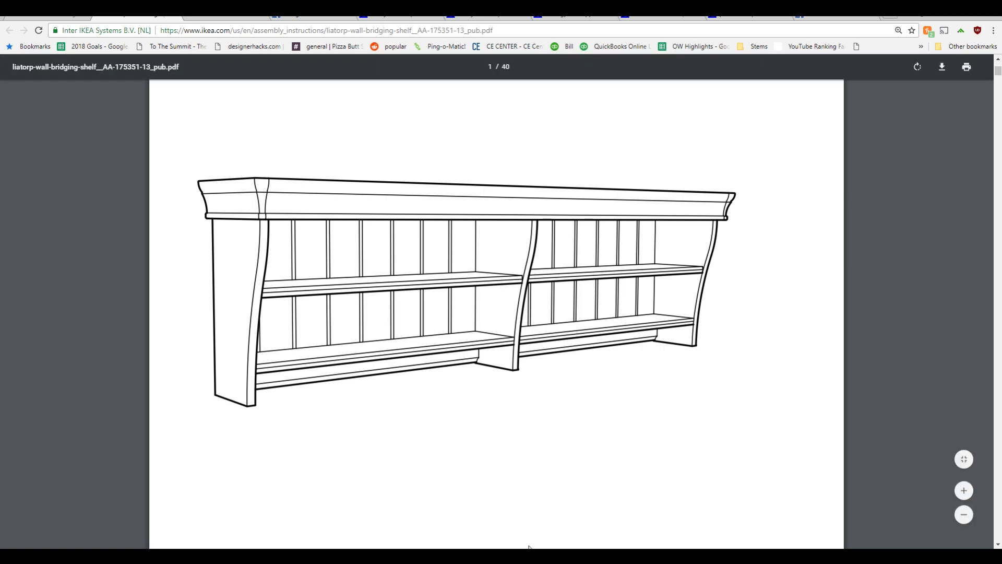
mouse_move(397, 556)
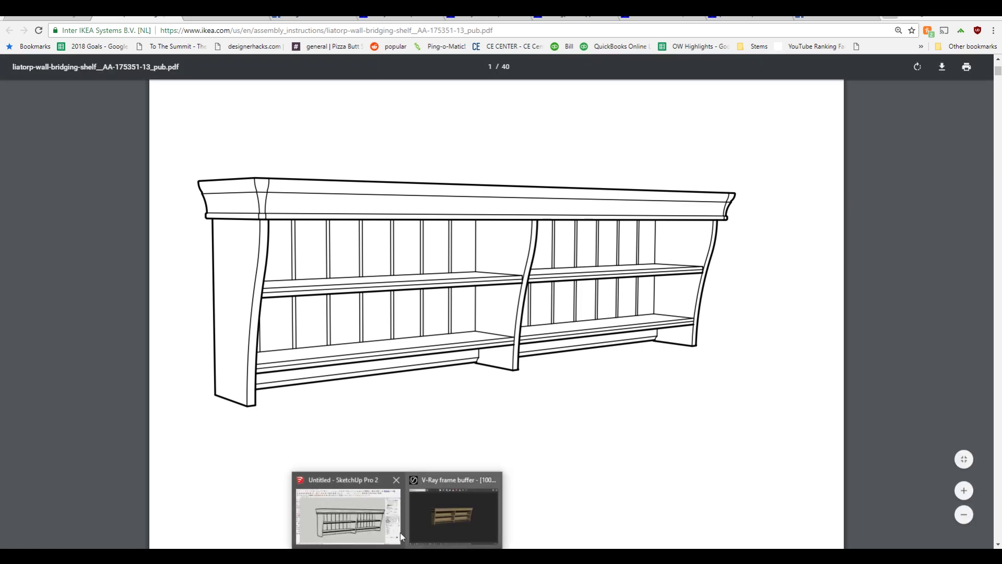
left_click(347, 509)
double_click(935, 407)
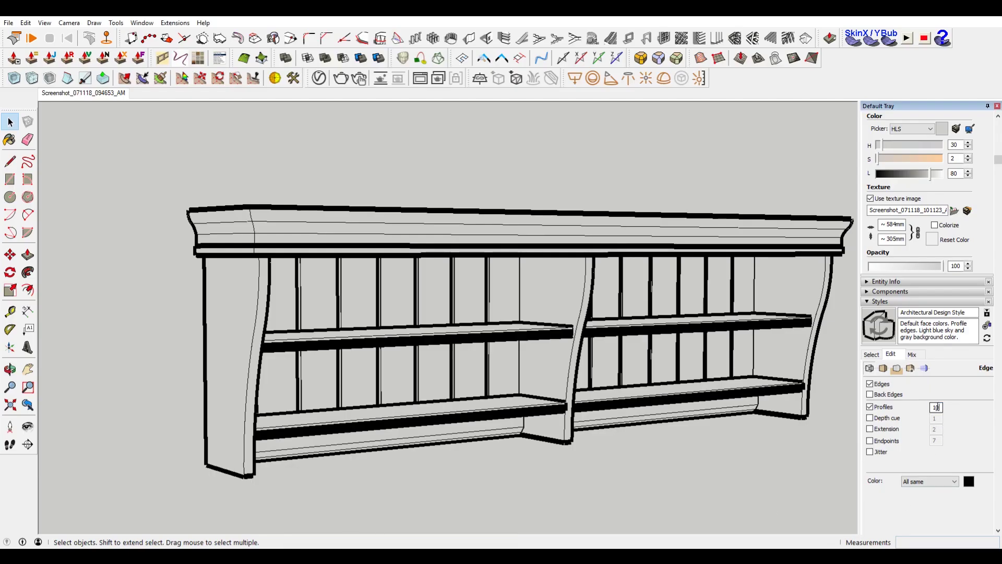
type("5")
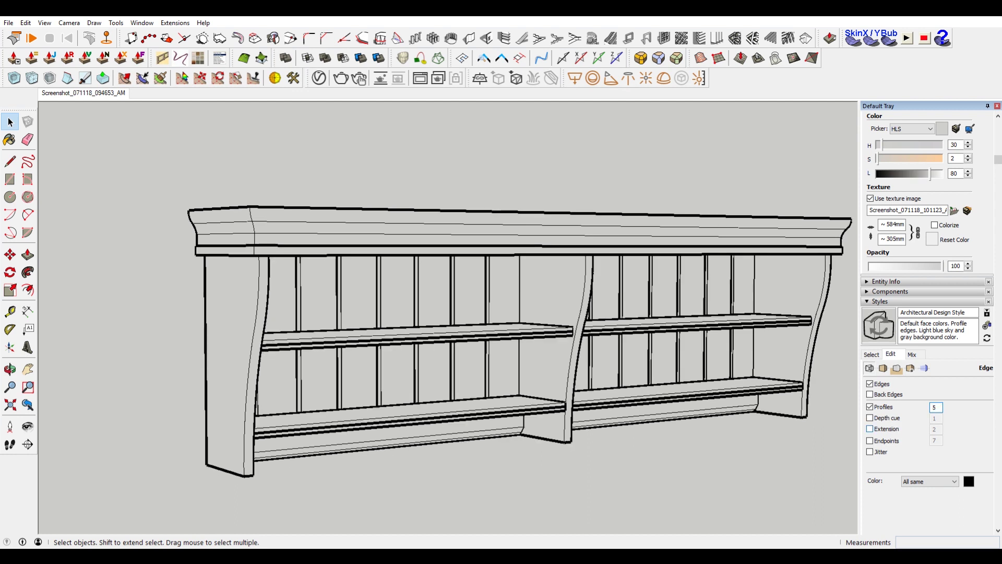
left_click(497, 344)
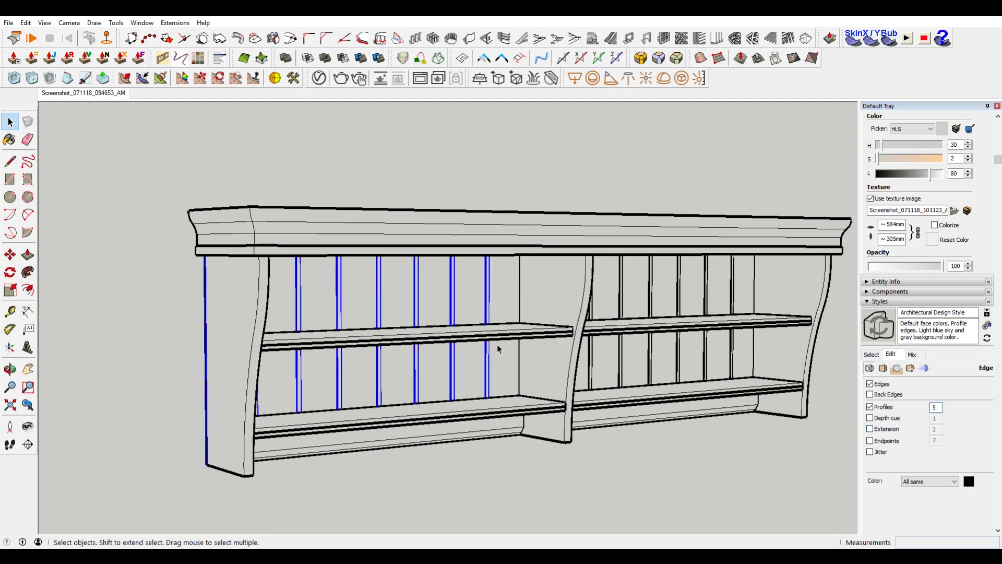
scroll(498, 340, "up", 6)
scroll(713, 316, "down", 8)
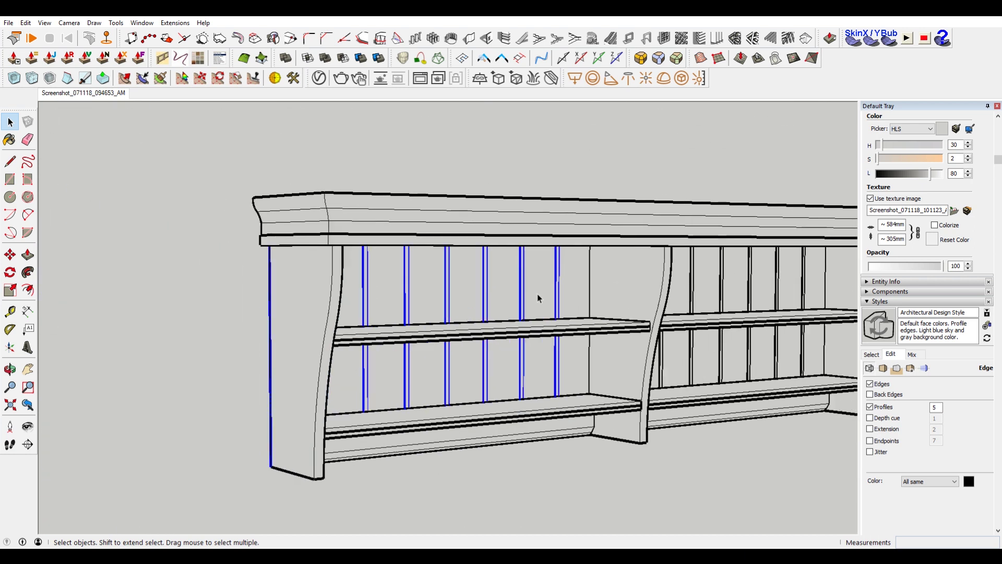
Step: Set the Profiles thickness to 2 and turn Profiles off so only plain edges are drawn
scroll(540, 299, "down", 1)
double_click(937, 407)
type("2")
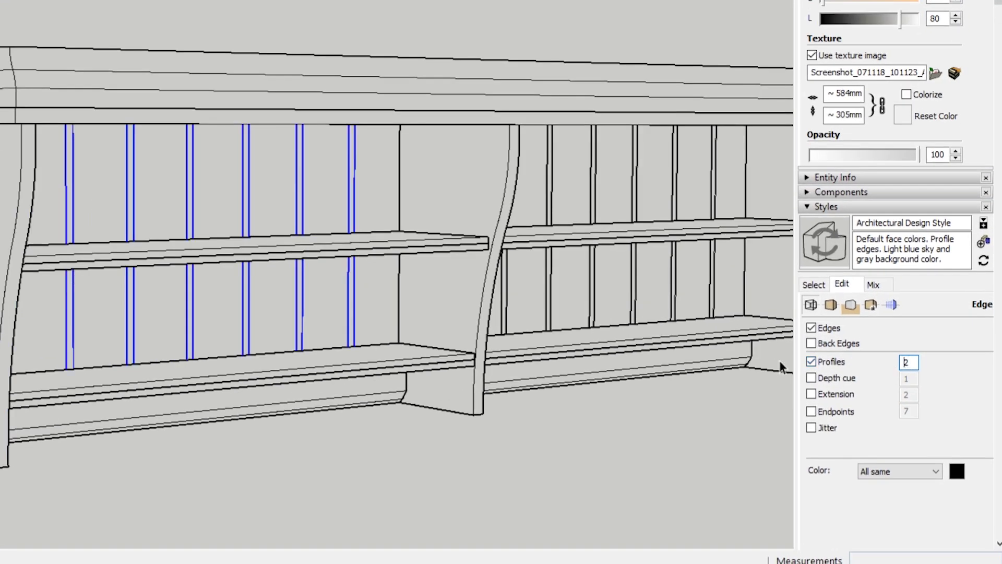
left_click(811, 361)
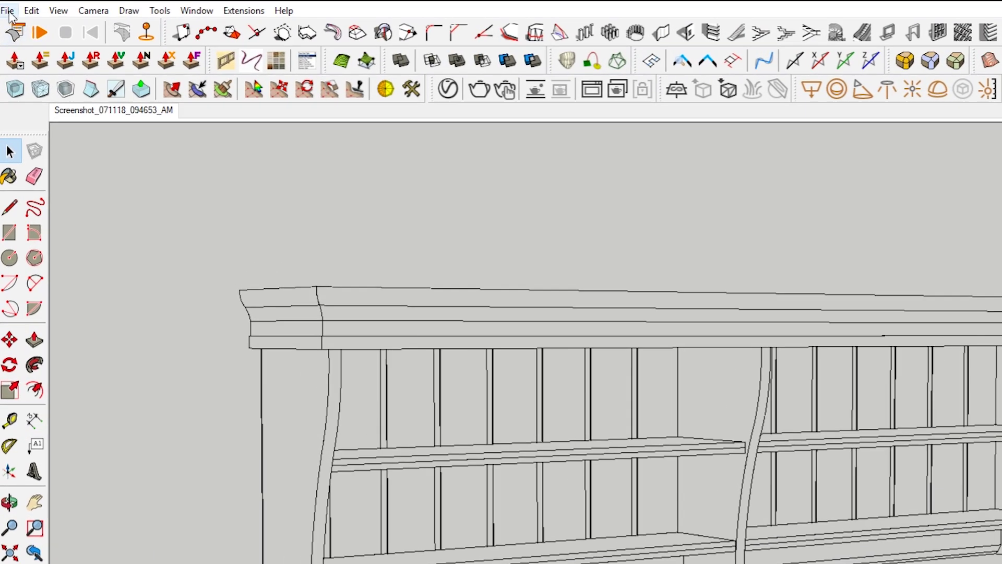
Step: Export the current view as a 2D graphic in EPS format to the Downloads folder, named Shelf
left_click(8, 23)
mouse_move(156, 237)
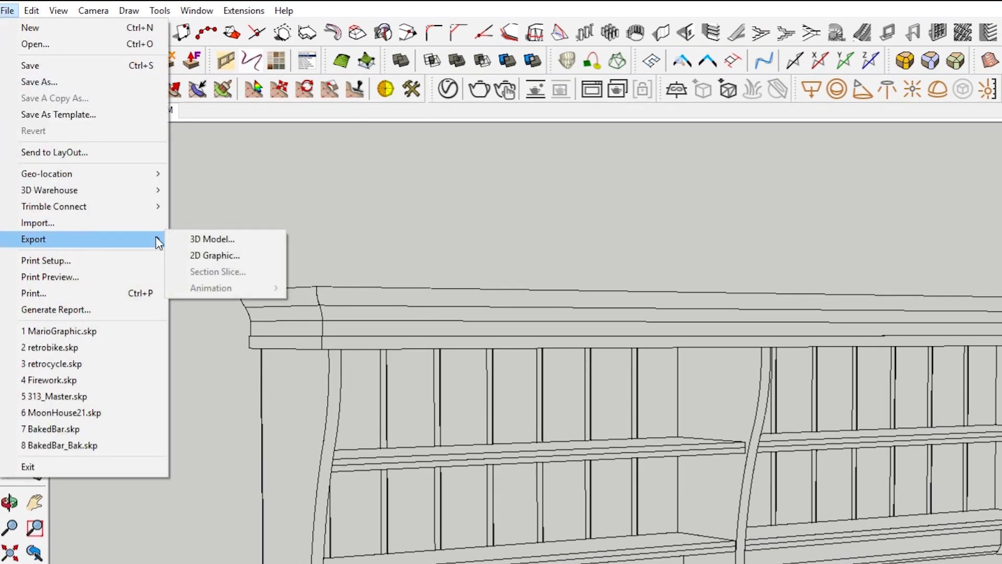
left_click(240, 251)
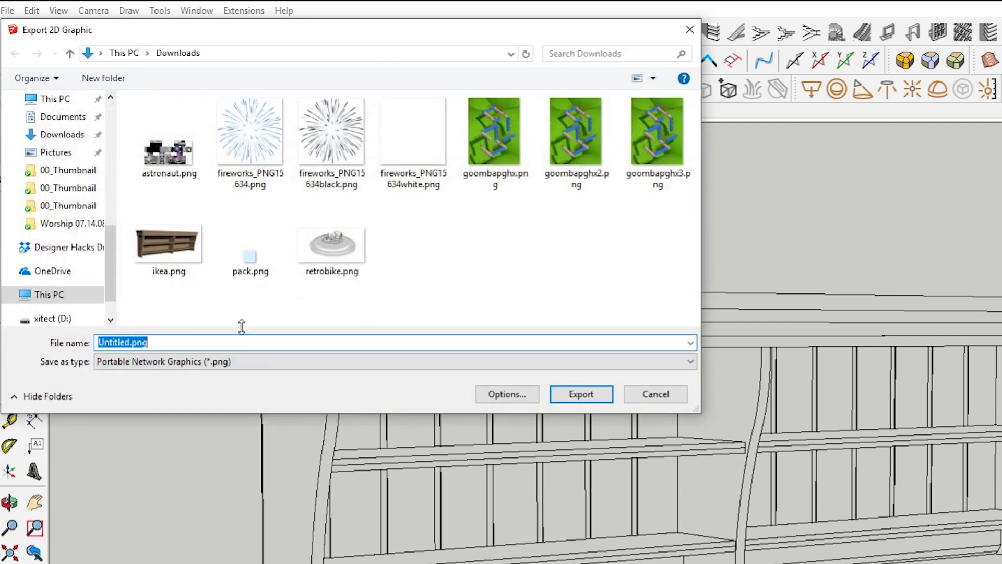
left_click(261, 358)
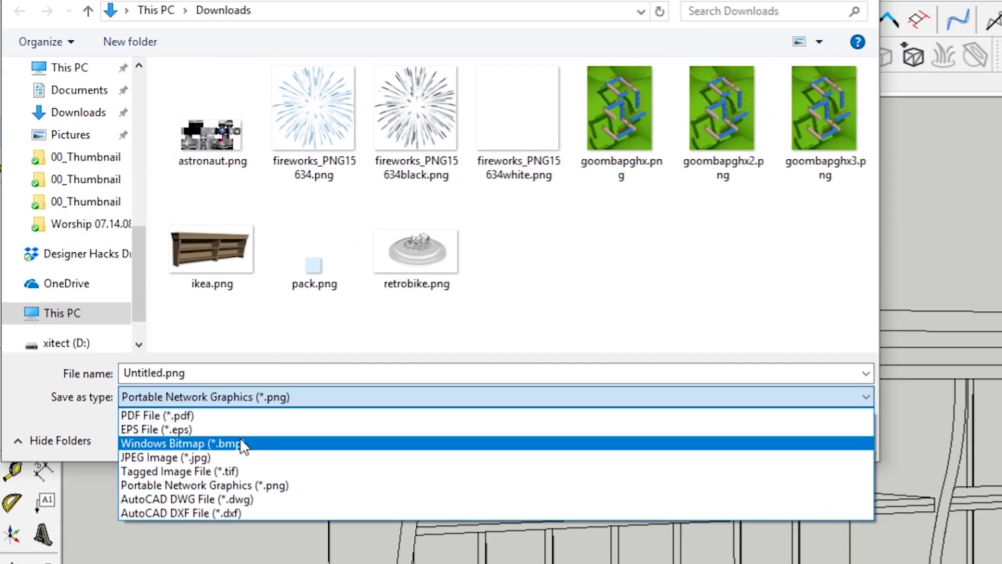
left_click(240, 429)
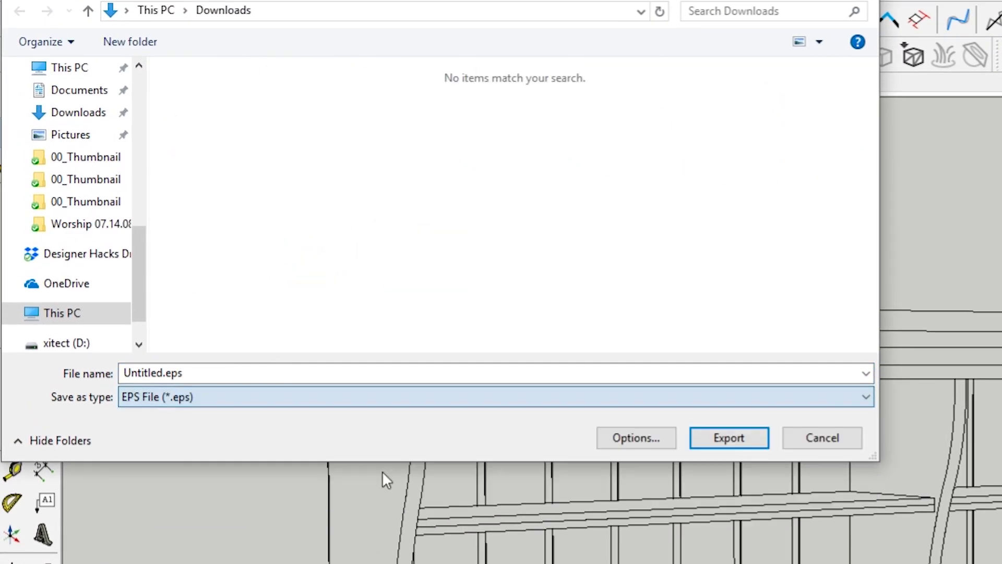
double_click(157, 373)
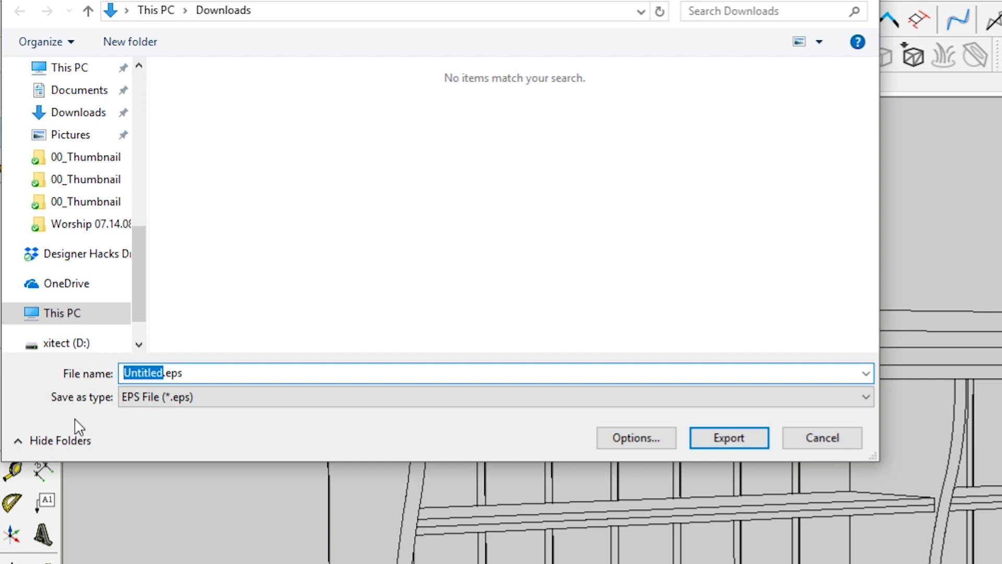
type("Shelf")
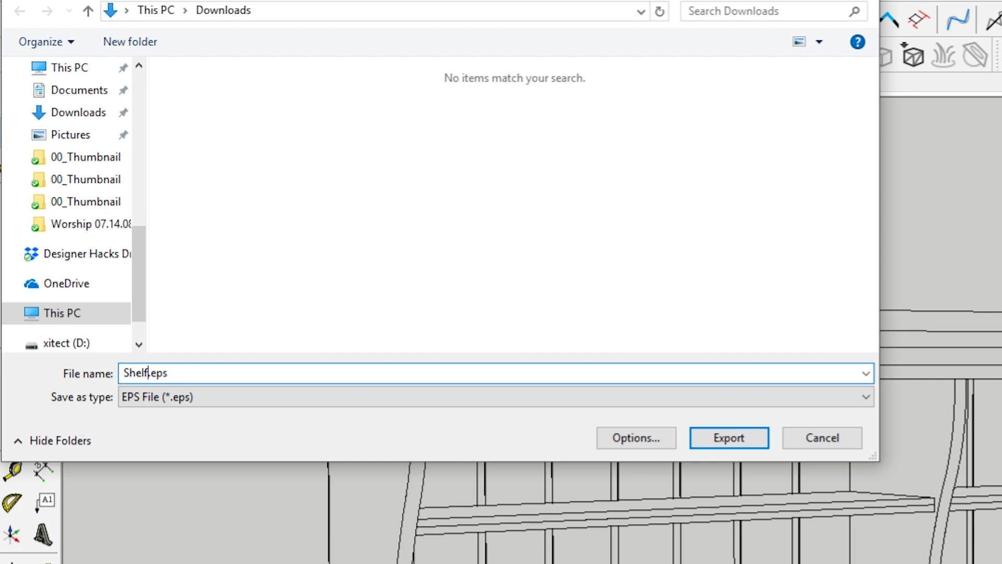
key("Return")
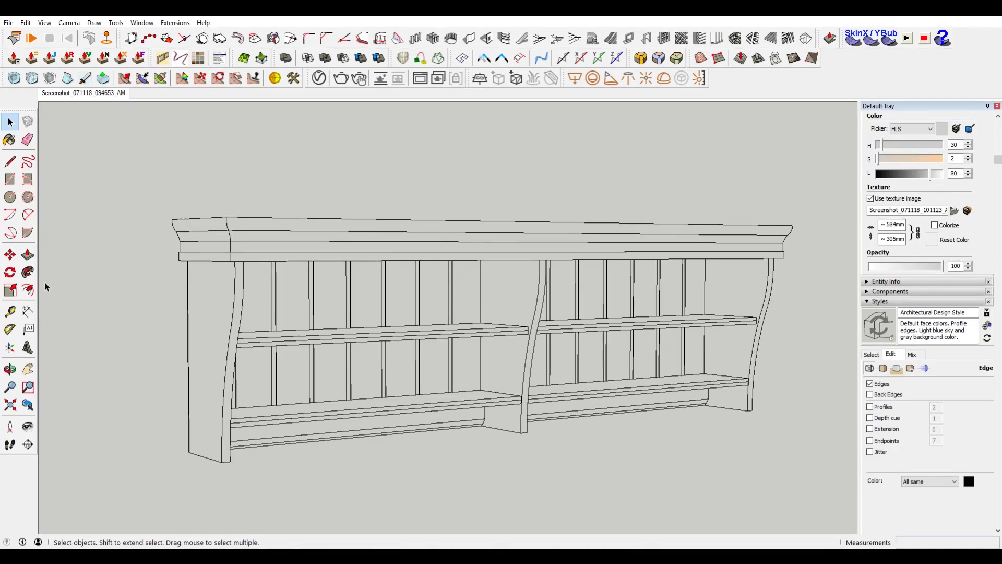
Step: Launch Adobe Illustrator CC 2018
key("super")
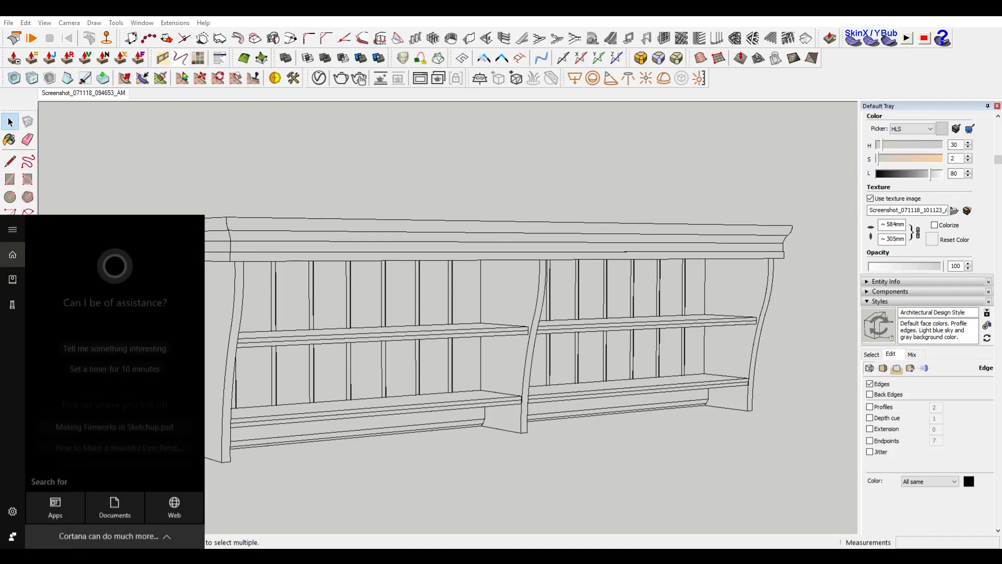
type("illus")
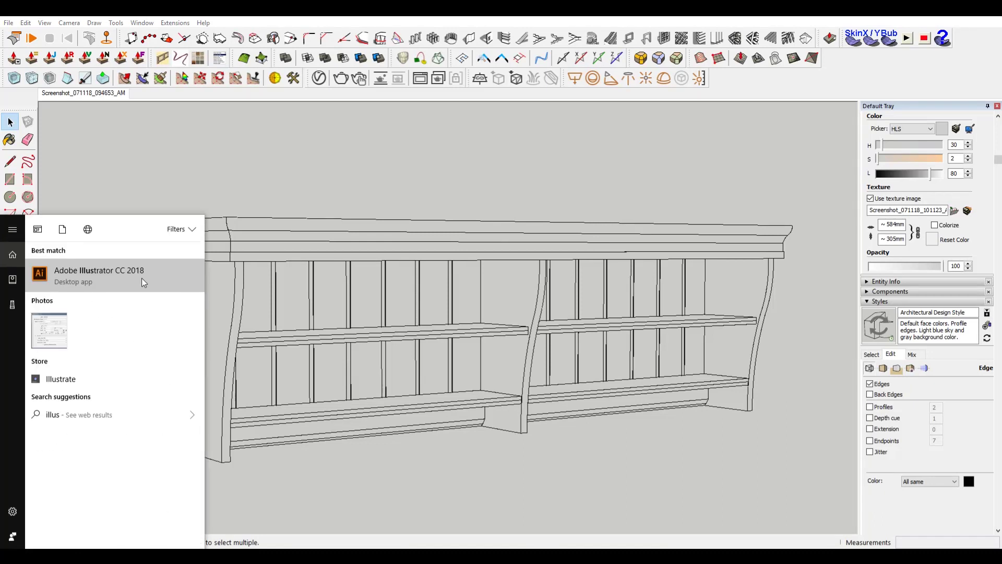
left_click(145, 280)
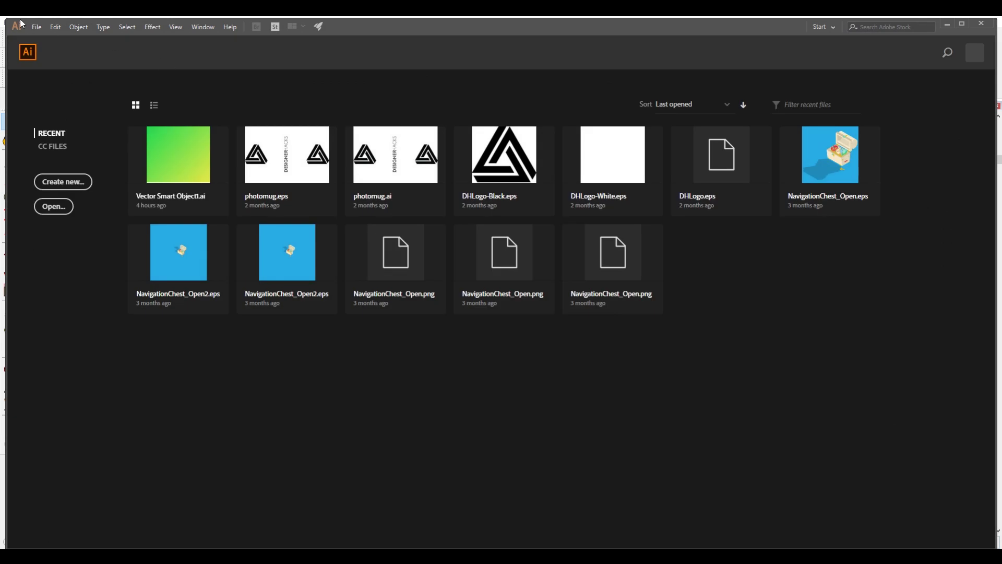
Step: Open the exported Shelf.eps file from the Downloads folder
left_click(35, 32)
left_click(83, 63)
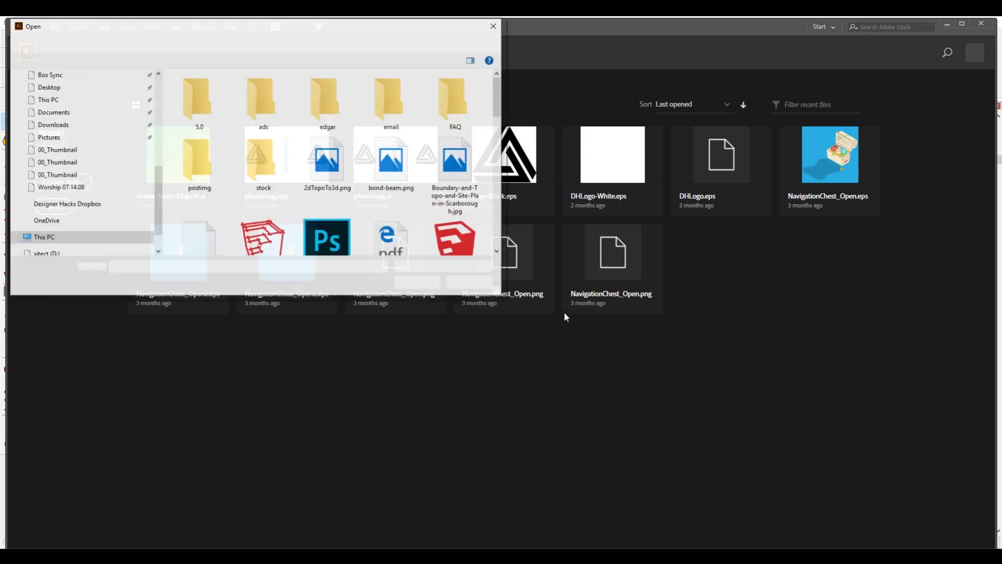
left_click_drag(501, 293, 784, 537)
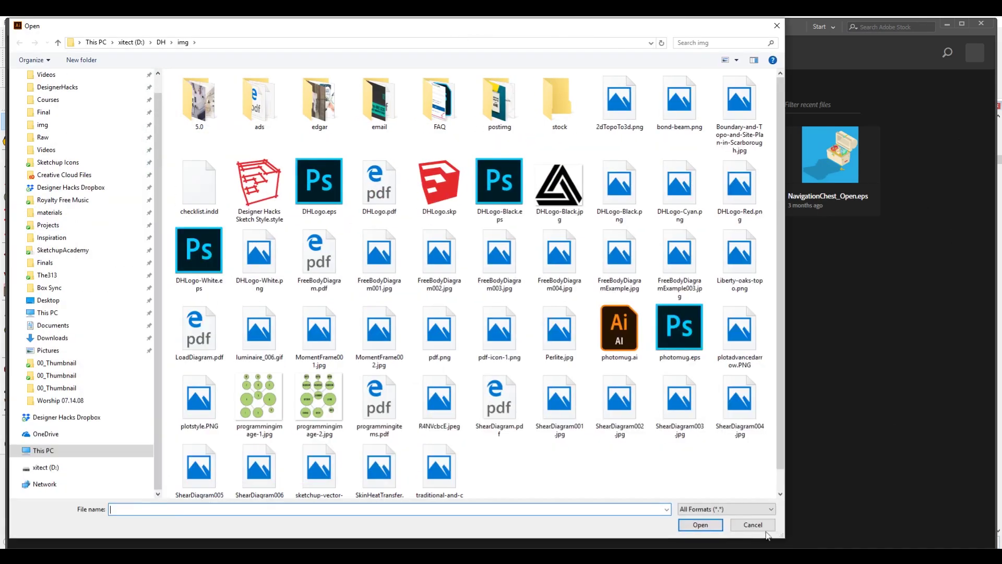
left_click(52, 359)
left_click(199, 258)
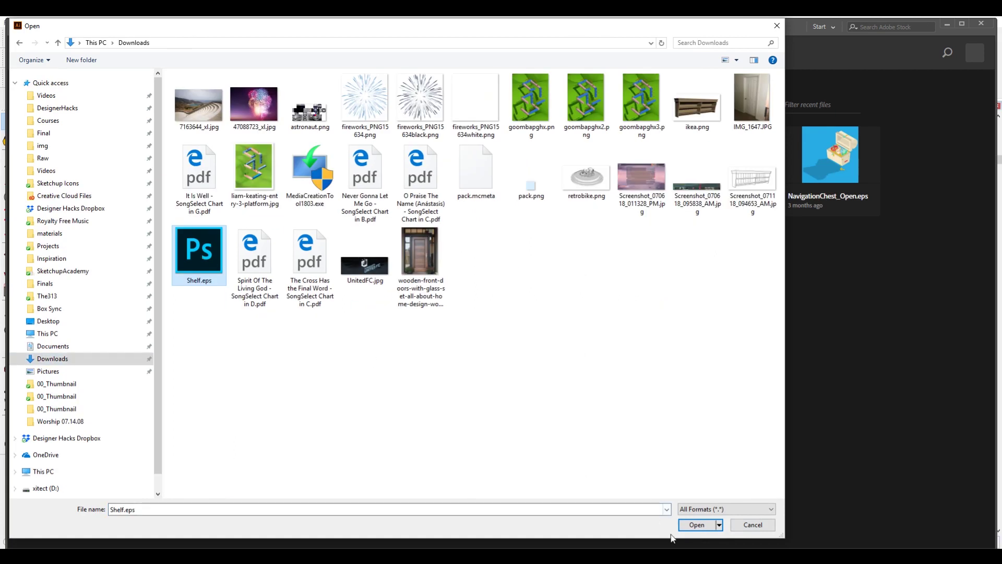
left_click(697, 525)
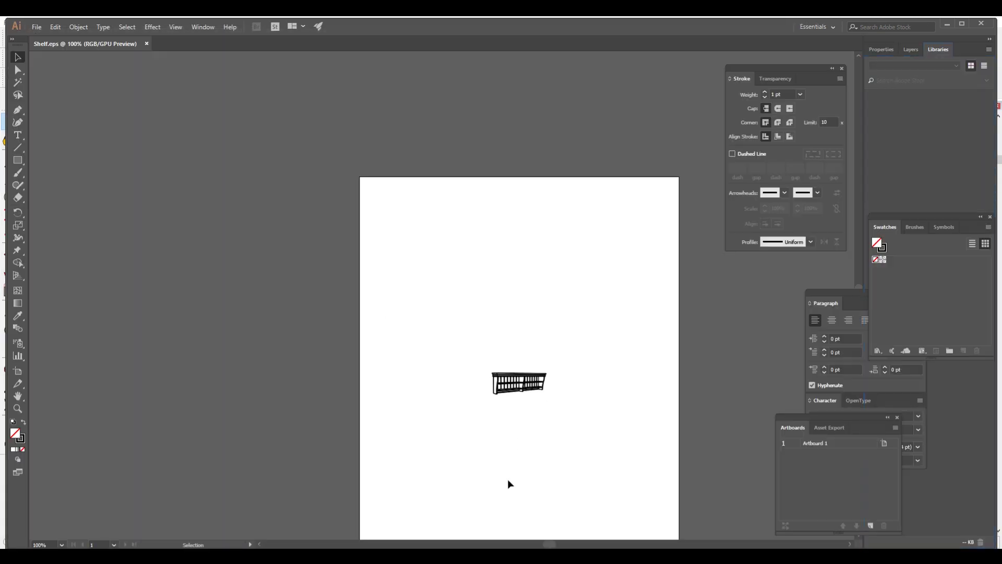
Step: Ungroup the imported shelf drawing and deselect it
scroll(521, 437, "up", 1, "ctrl")
scroll(599, 421, "up", 4, "alt")
scroll(360, 202, "up", 4, "alt")
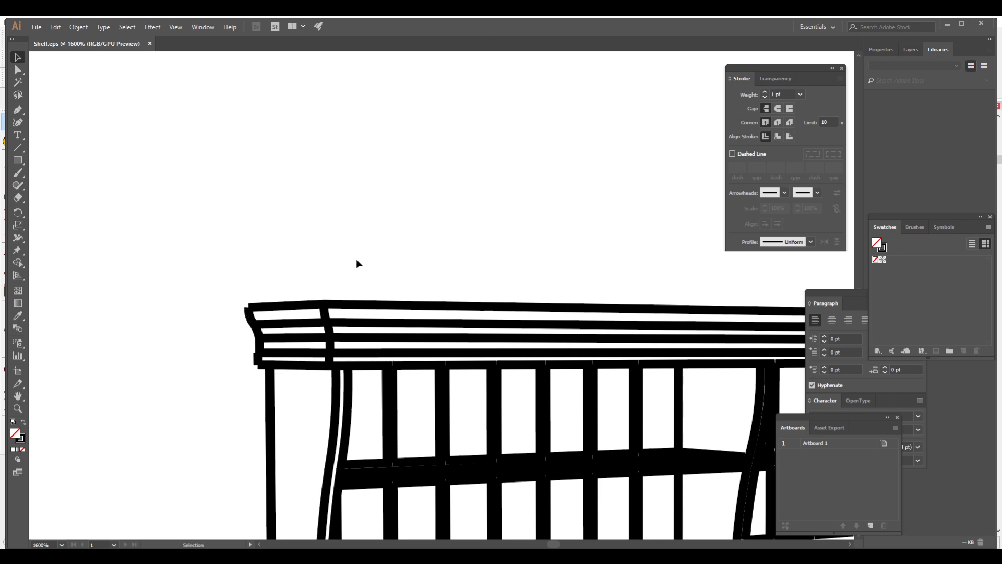
left_click(398, 312)
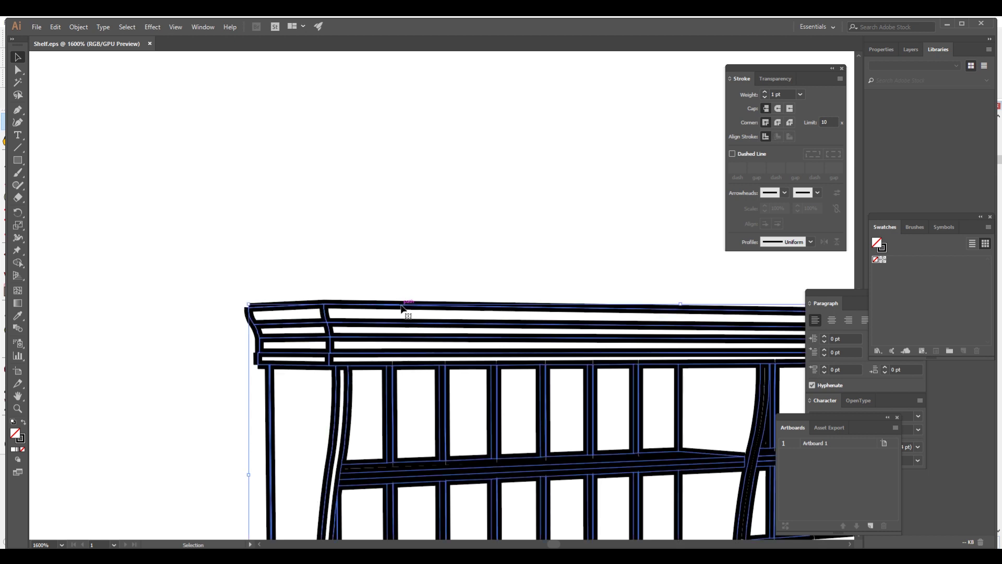
right_click(401, 304)
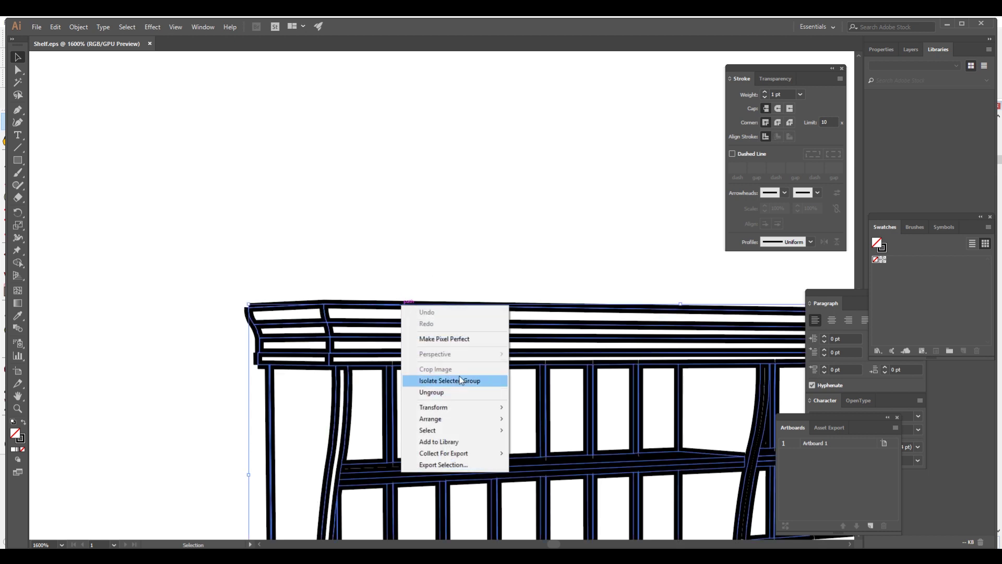
left_click(458, 391)
left_click(410, 245)
Step: Set the stroke weight of the whole shelf drawing to 0.5 pt
scroll(415, 272, "down", 5)
scroll(416, 279, "down", 2, "alt")
left_click(459, 231)
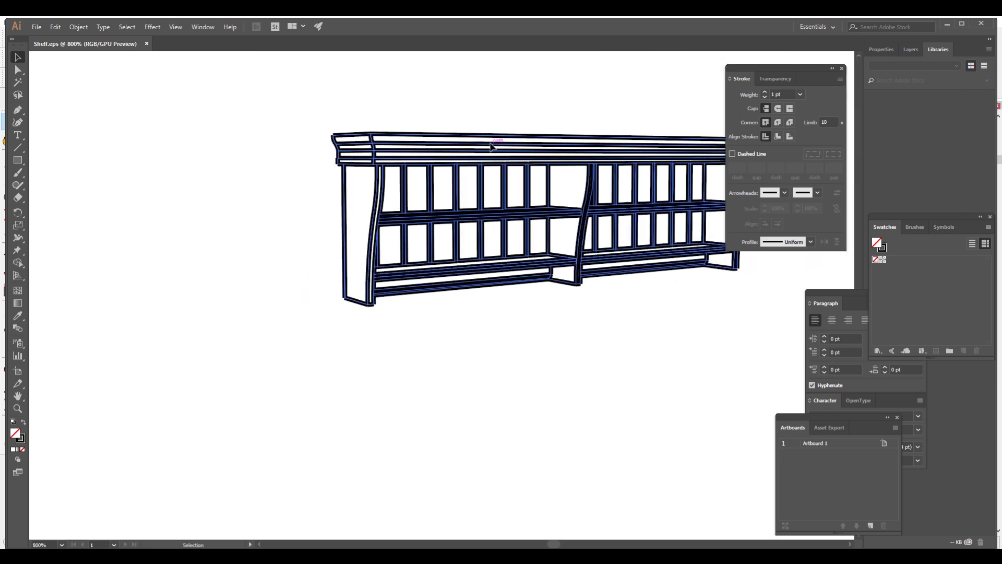
left_click(765, 97)
left_click(765, 97)
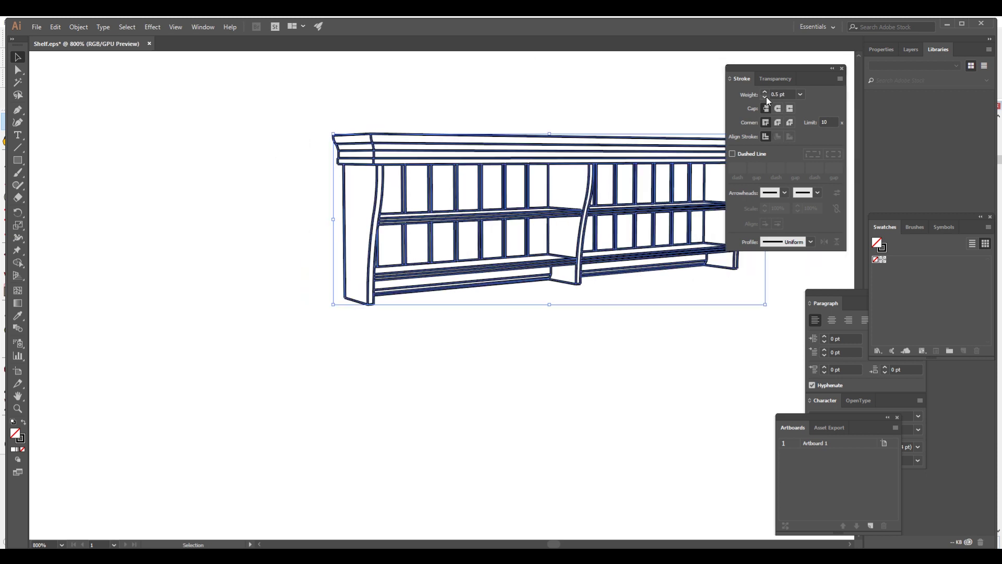
Step: Enlarge the shelf drawing proportionally to almost the full artboard width and move it to the middle of the page
scroll(391, 308, "down", 3, "alt")
scroll(395, 313, "down", 3, "alt")
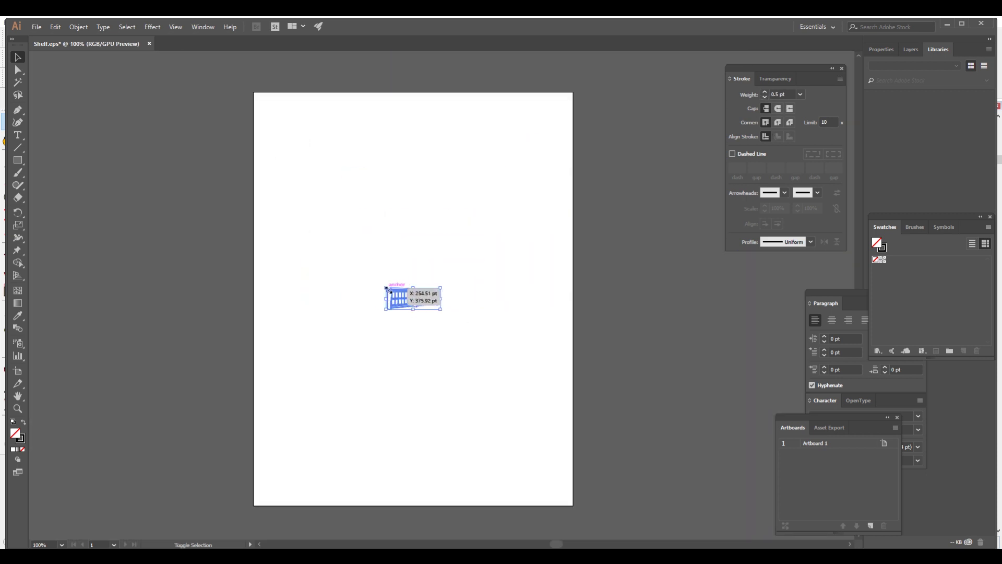
left_click_drag(386, 286, 146, 159, "shift")
left_click_drag(345, 207, 472, 269)
left_click(371, 407)
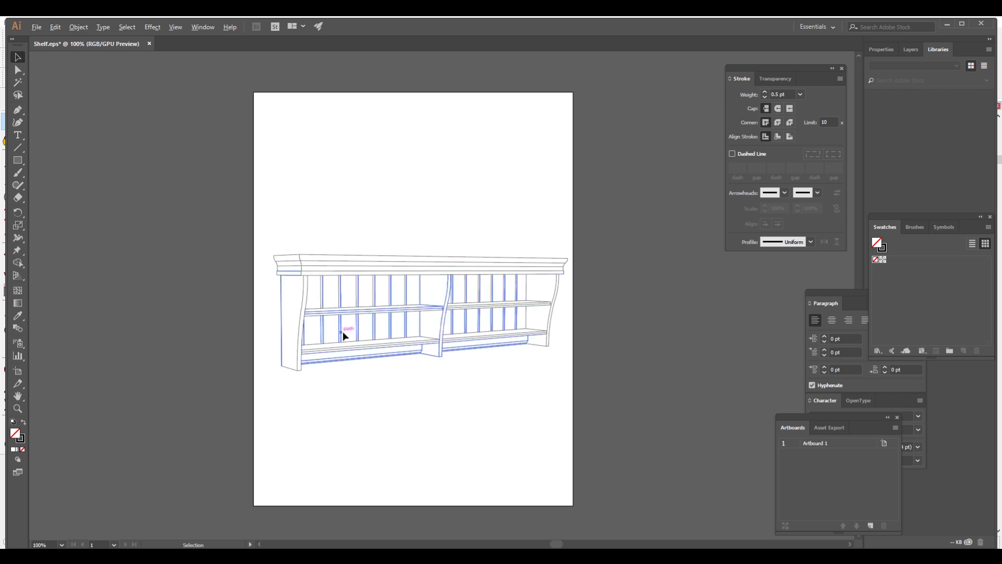
scroll(343, 329, "up", 1, "alt")
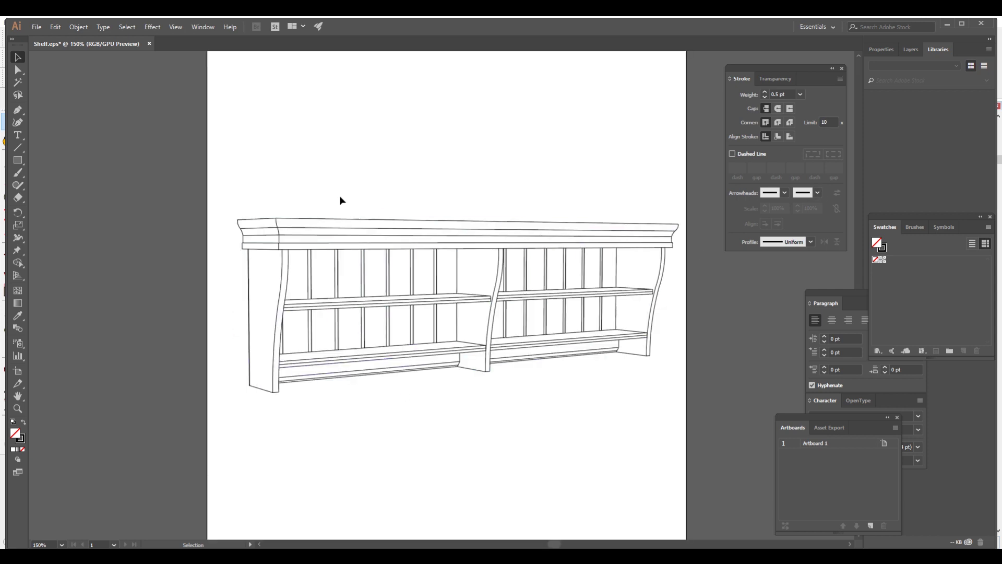
Step: Shift the shelf drawing slightly up and to the left and ungroup it once more
right_click(509, 222)
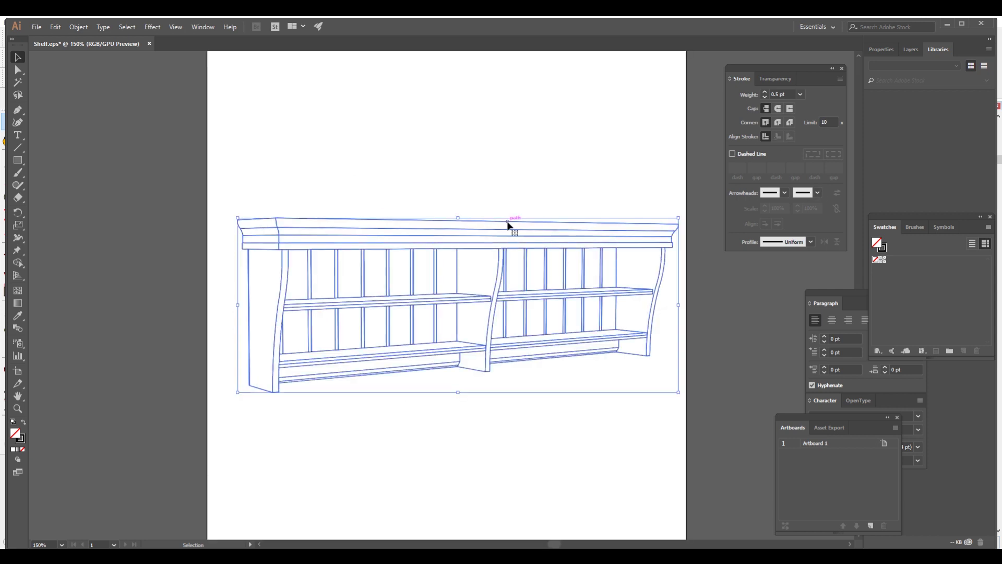
left_click(527, 147)
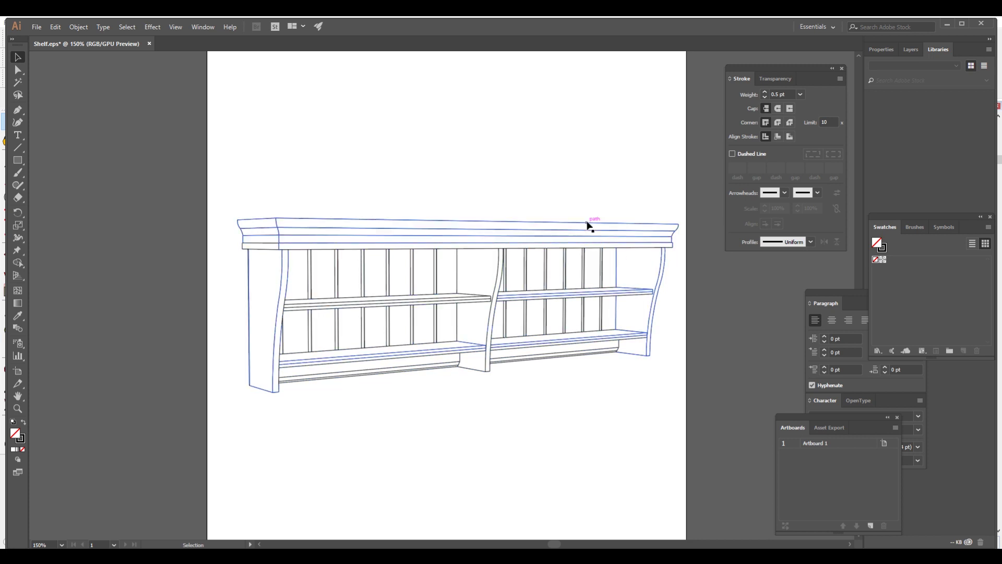
left_click_drag(587, 226, 577, 223)
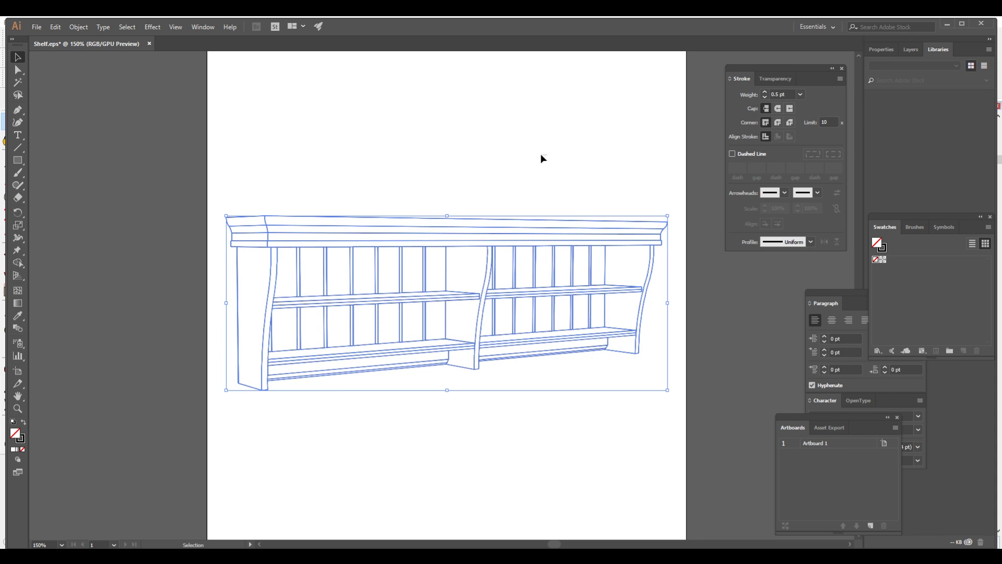
left_click(541, 157)
right_click(304, 216)
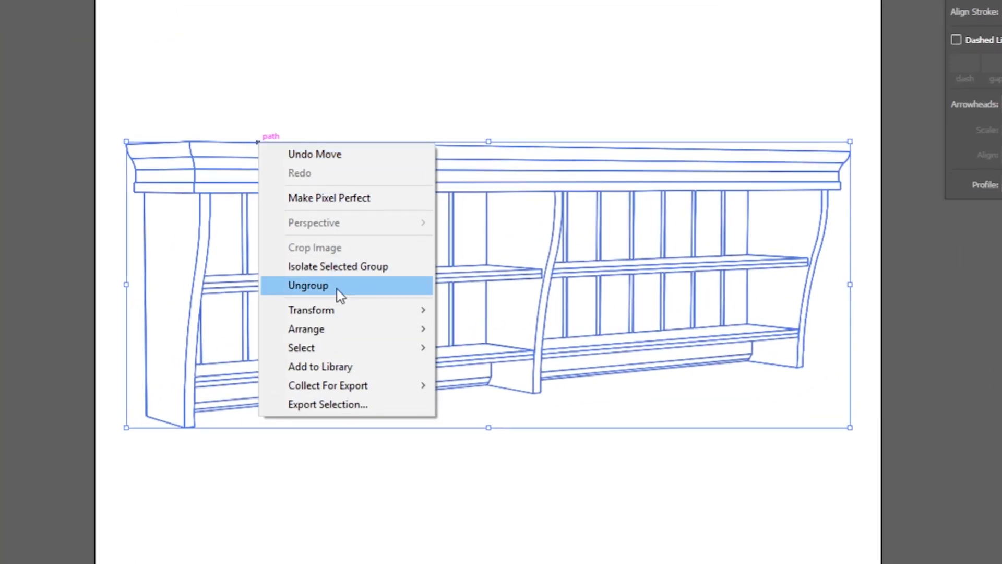
left_click(354, 305)
left_click(322, 181)
Step: Release the compound path that contains the cornice's top edges, so its lines can be selected individually
left_click(233, 141)
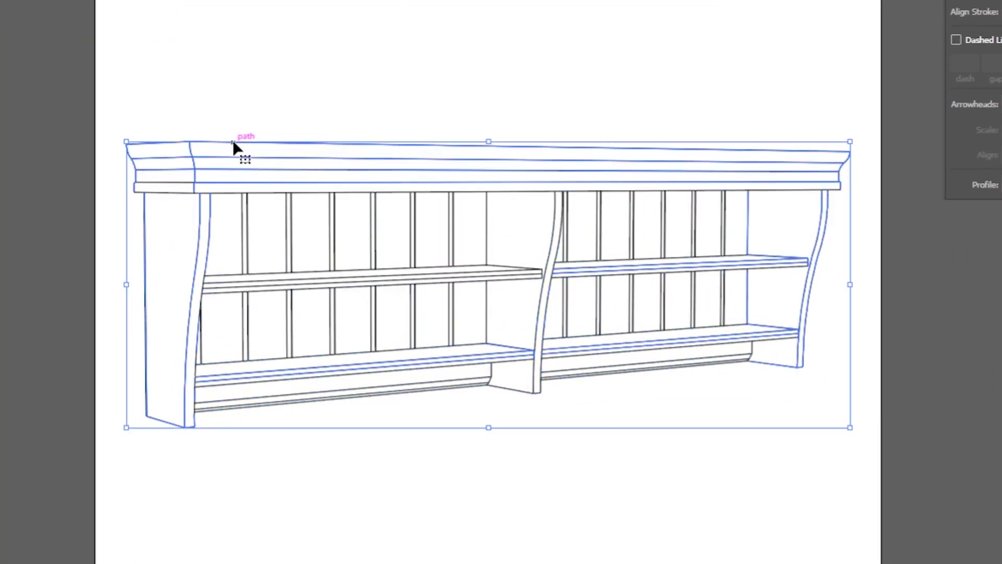
right_click(233, 141)
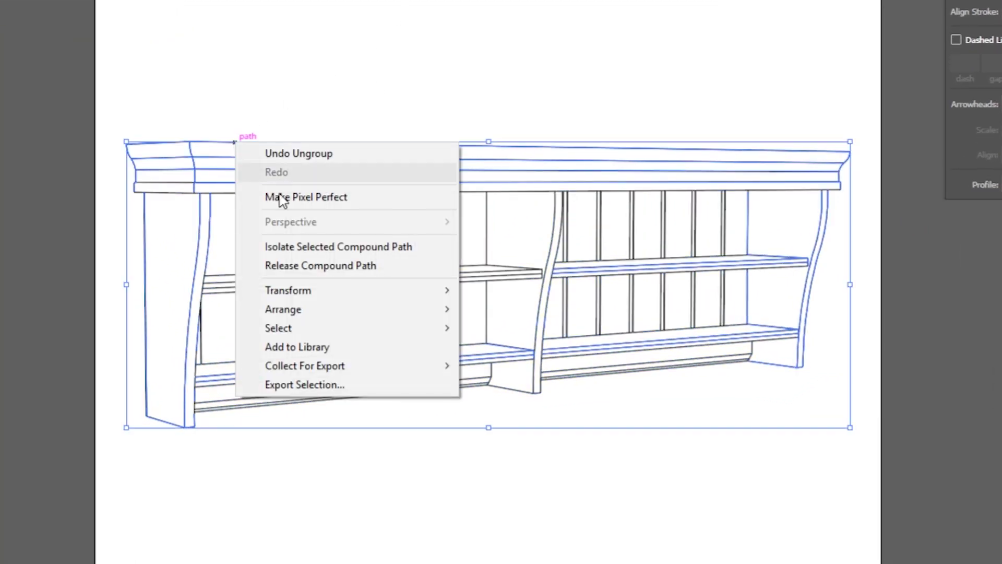
left_click(376, 266)
left_click(342, 149)
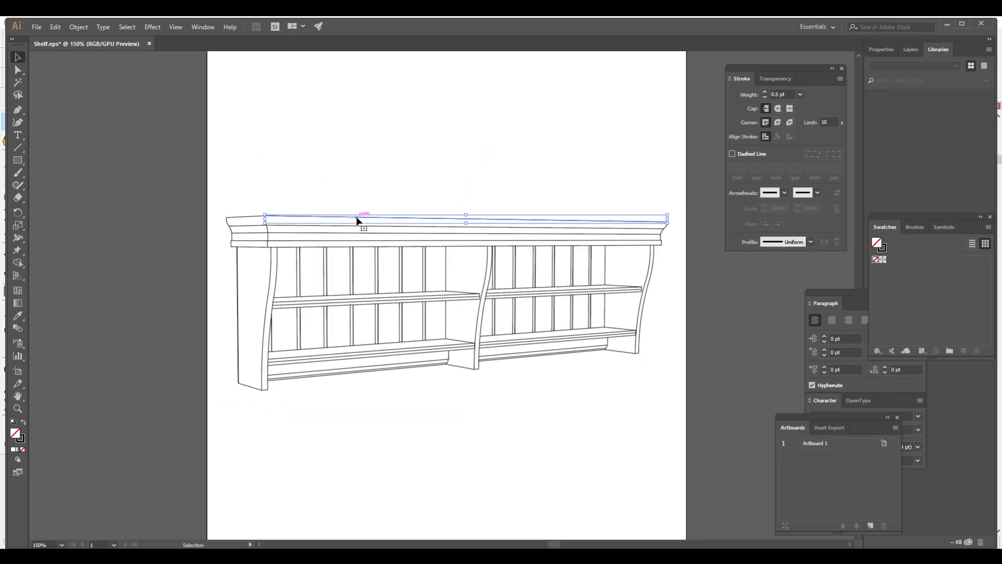
left_click(307, 196)
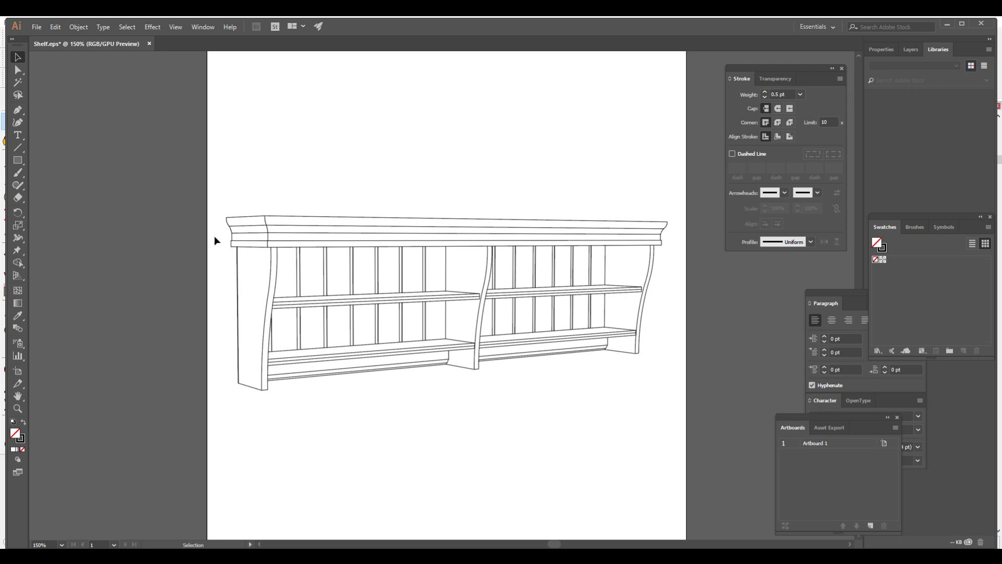
Step: Try deleting the compound path that includes the left side panel's outer edge and undo the deletion
scroll(240, 257, "up", 2, "alt")
left_click(239, 253)
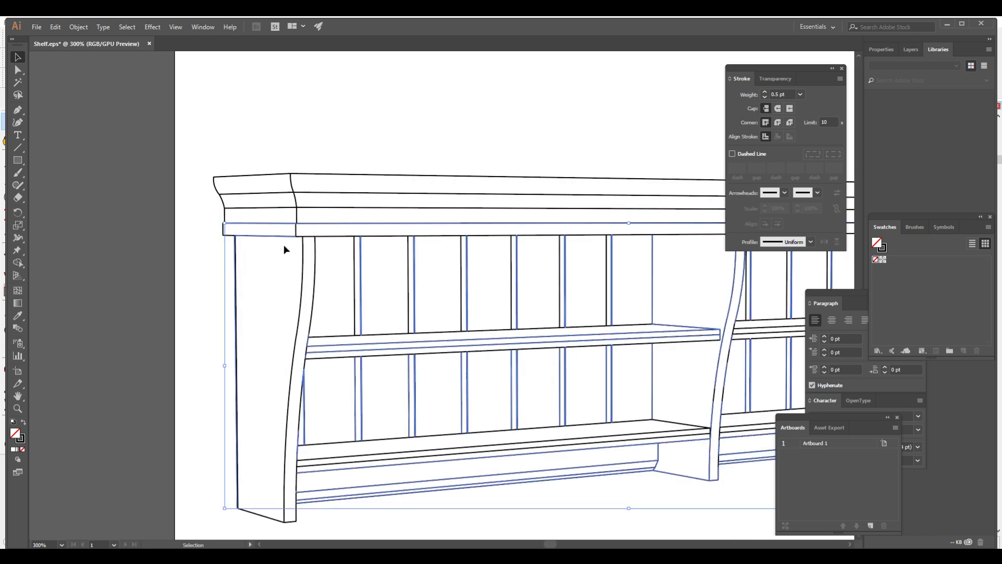
scroll(280, 247, "down", 1)
key("Delete")
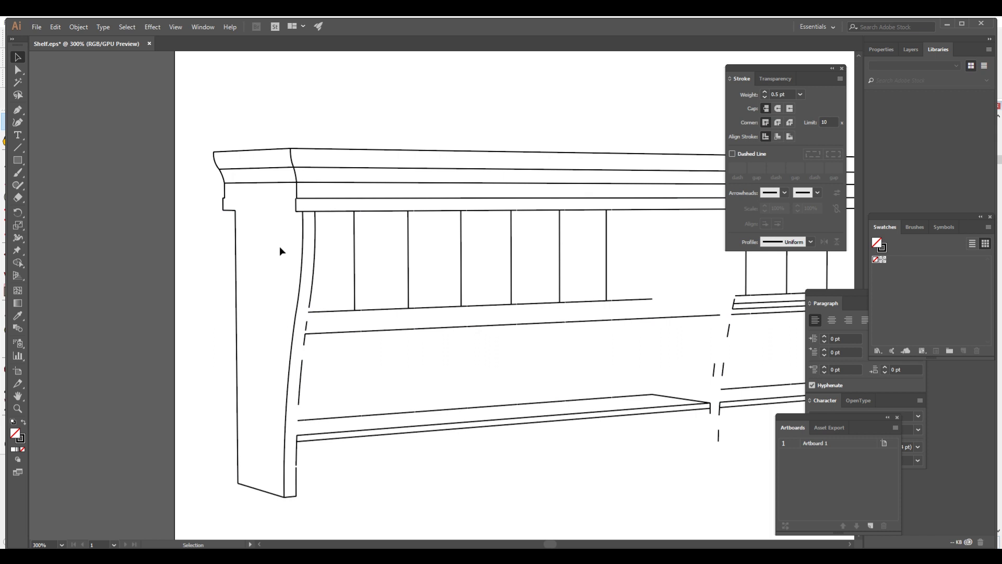
key("ctrl+z")
Step: Release the compound path that includes the left side panel's outer edge
right_click(231, 238)
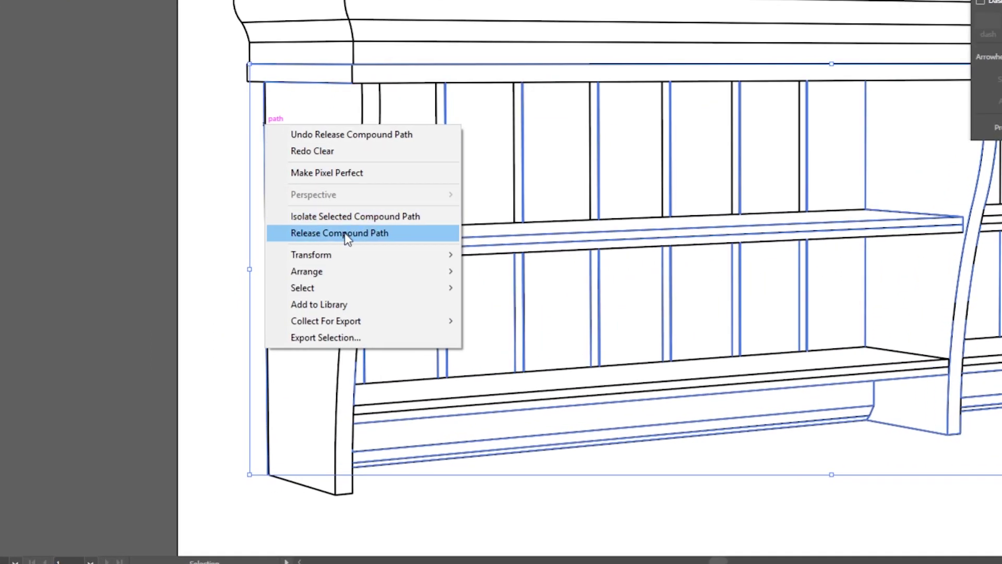
left_click(294, 314)
left_click(230, 146)
Step: Try deleting the outer vertical line of the left side panel and undo the deletion
left_click(265, 151)
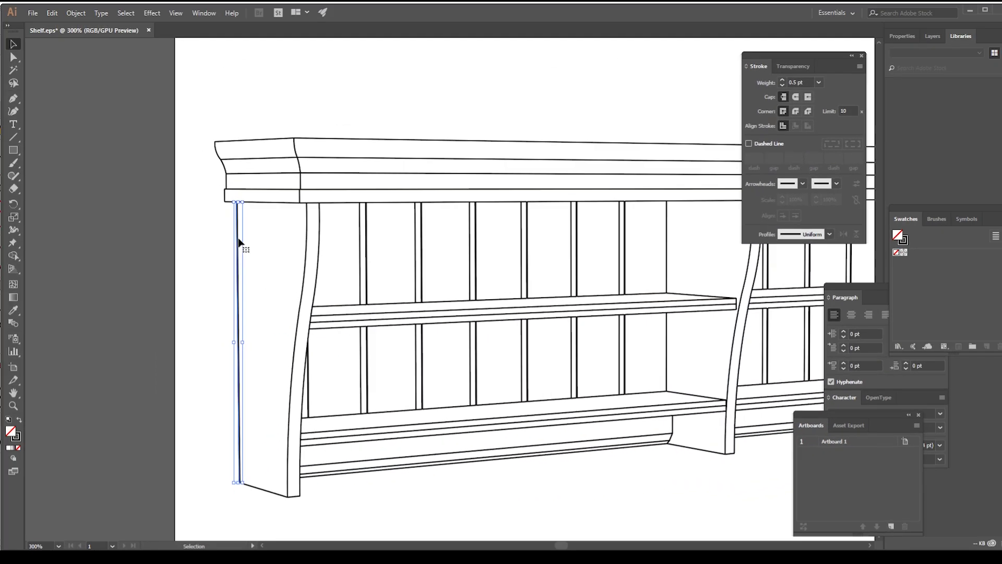
key("Delete")
key("ctrl+z")
key("Delete")
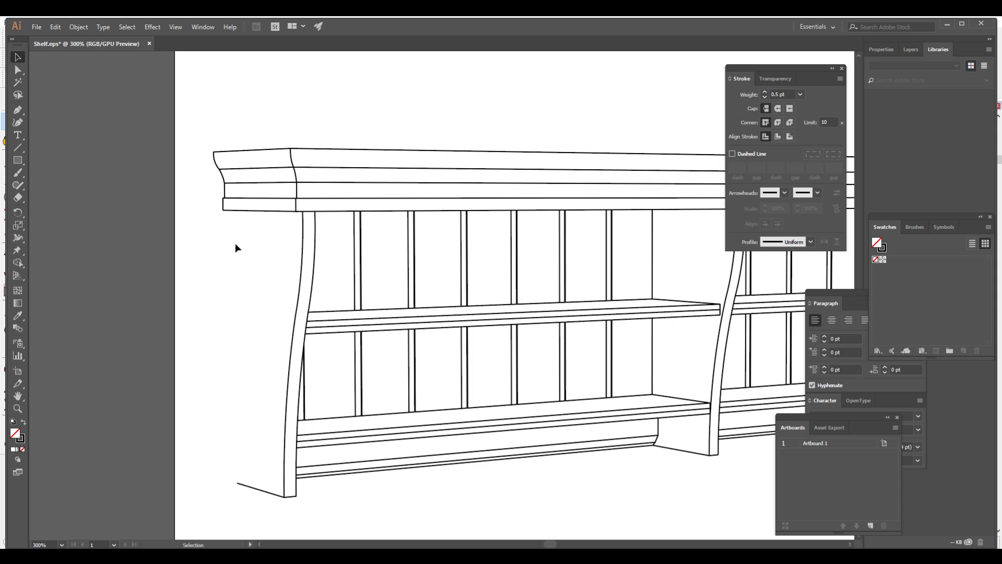
key("ctrl+z")
scroll(283, 265, "down", 3)
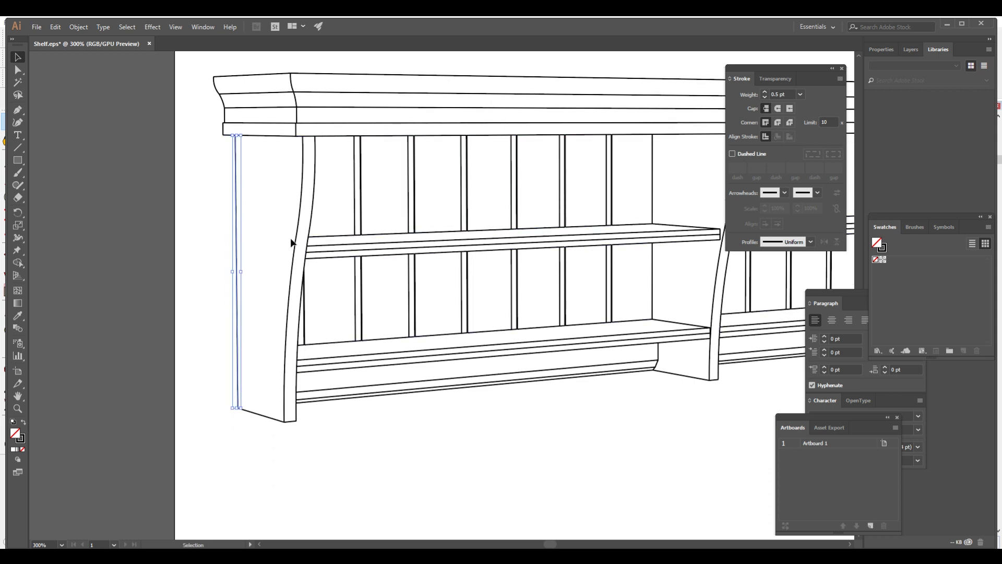
left_click(264, 136)
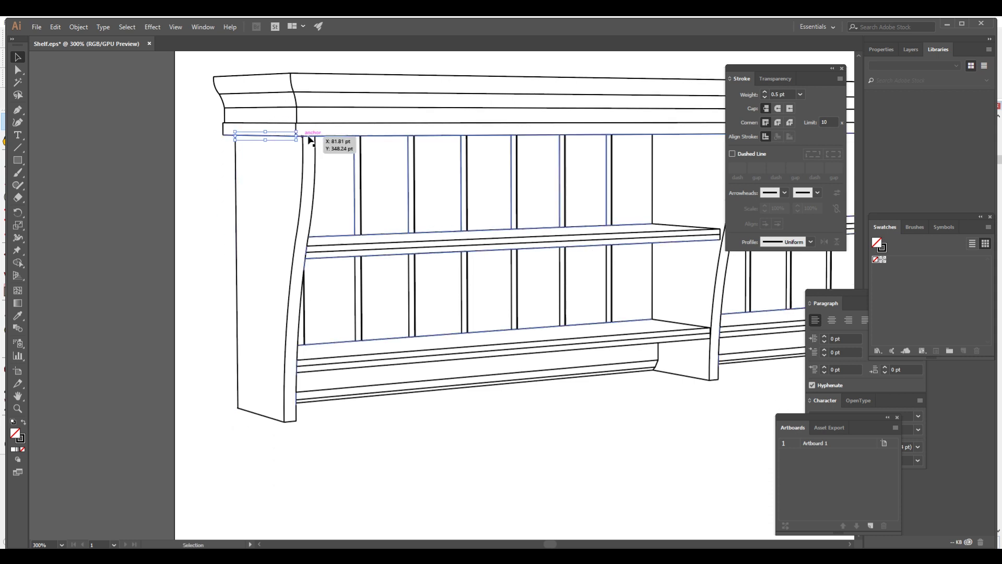
key("a")
left_click(229, 136)
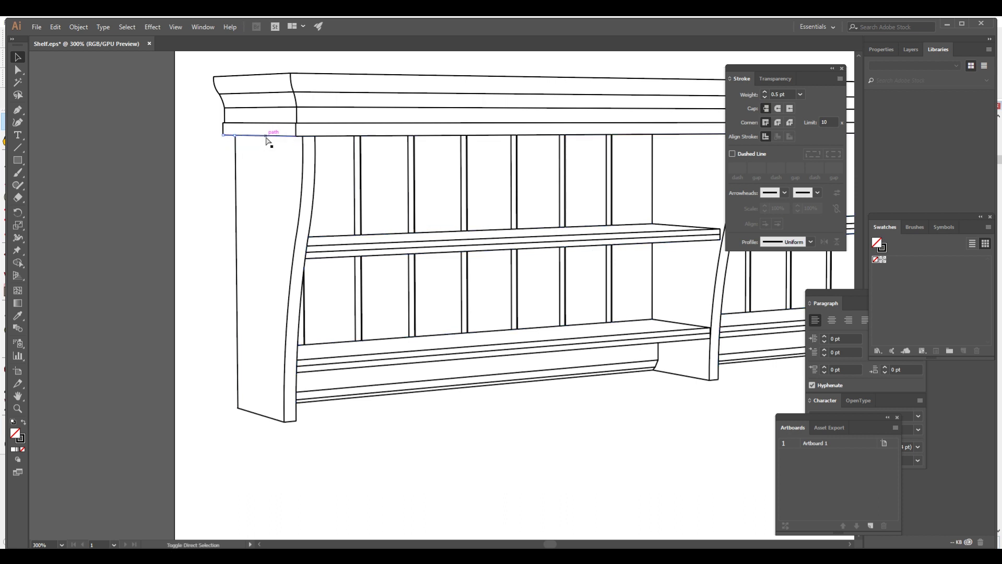
key("v")
left_click(251, 82)
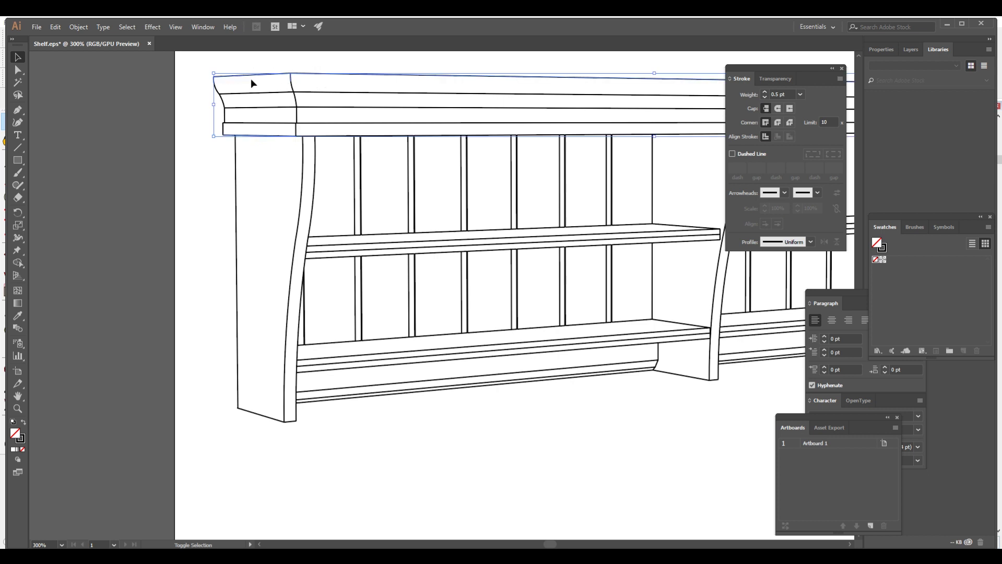
Step: Set the stroke weight of the cornice's two top outline edges, side and front, to 1 pt
left_click(272, 76)
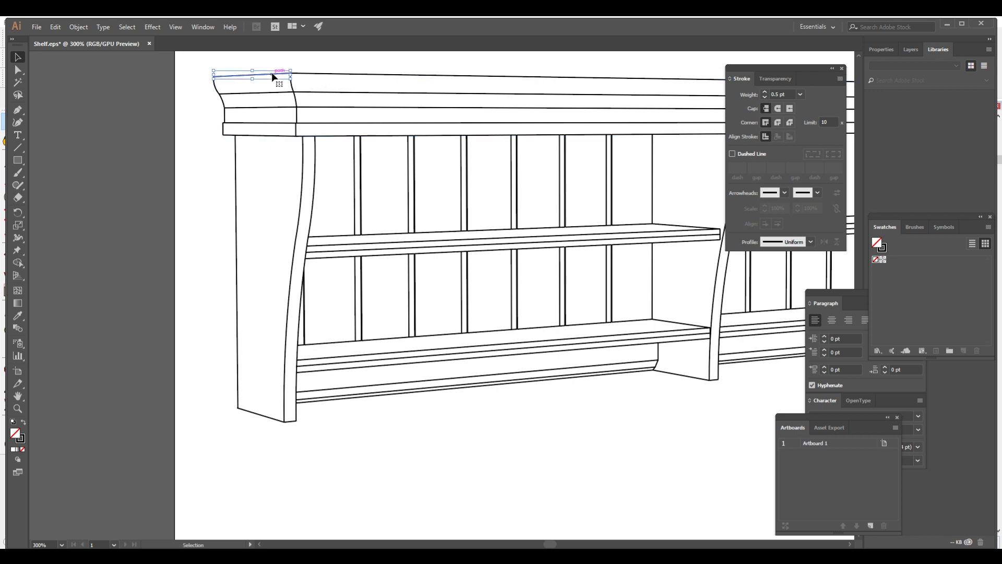
left_click(313, 73, "shift")
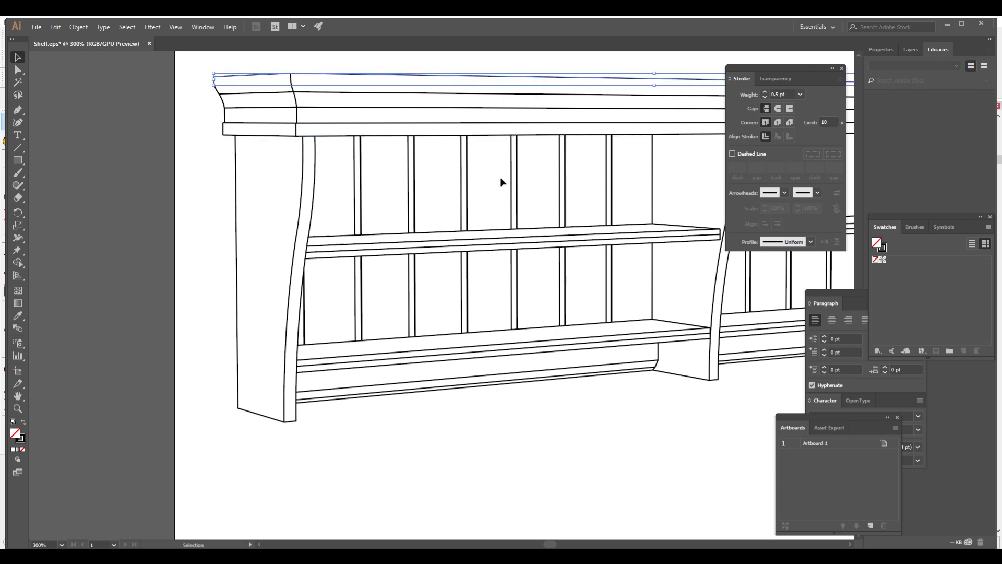
left_click(787, 94)
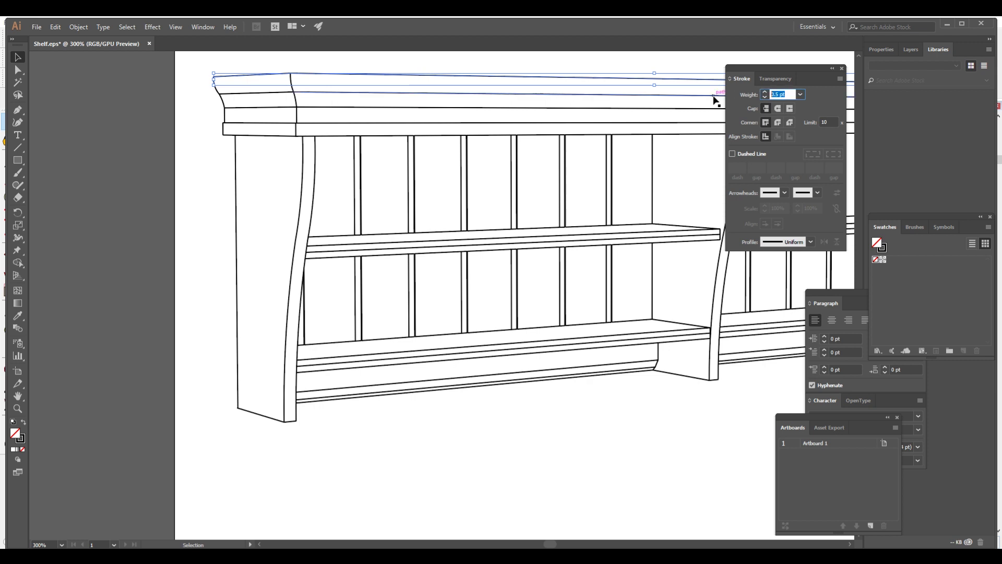
type("1")
key("Return")
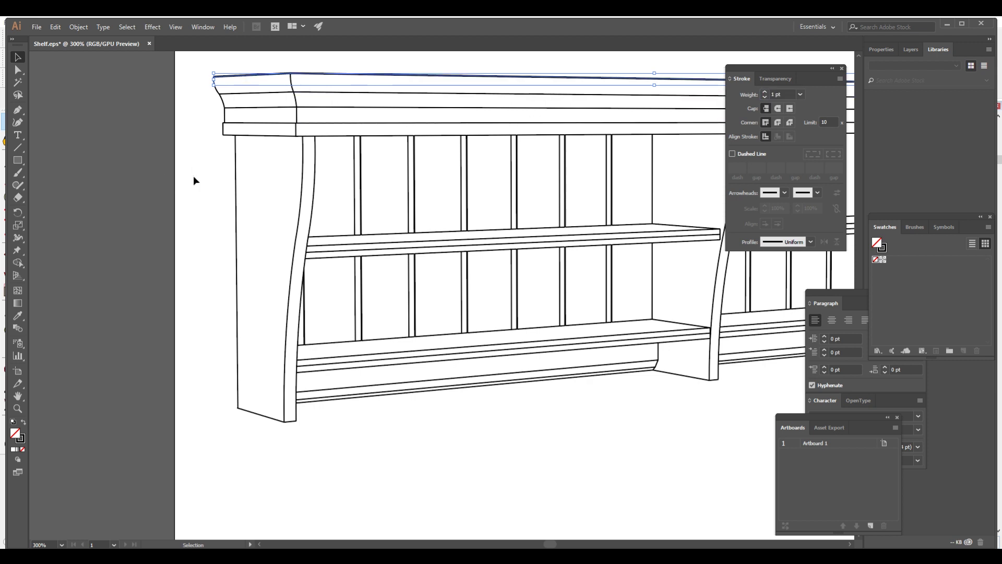
Step: Set the stroke weight of the upper concave curve on the cornice's left outline, including its short top segment, to 1 pt
left_click(230, 202)
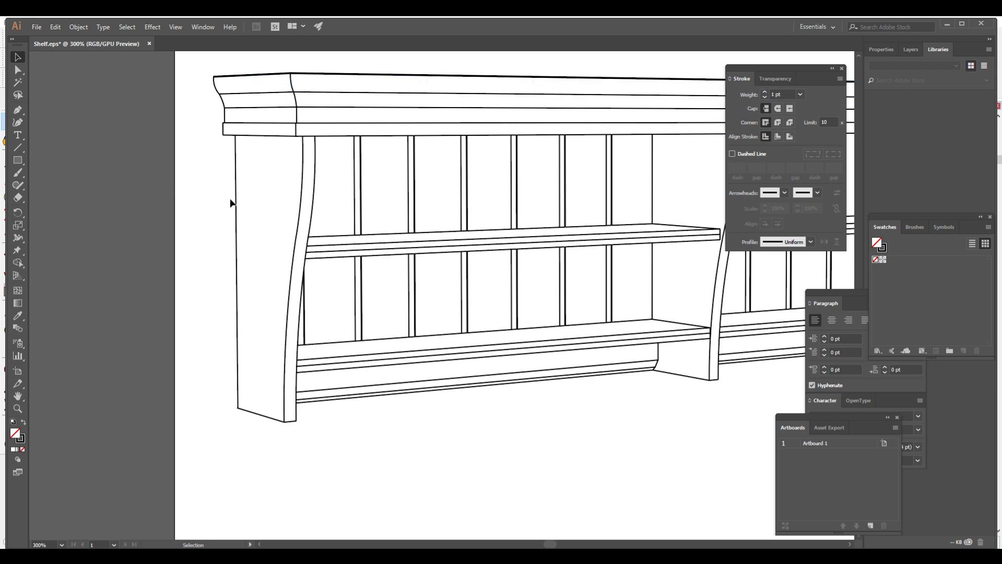
left_click(213, 83)
scroll(216, 84, "up", 4, "alt")
scroll(216, 85, "up", 2, "alt")
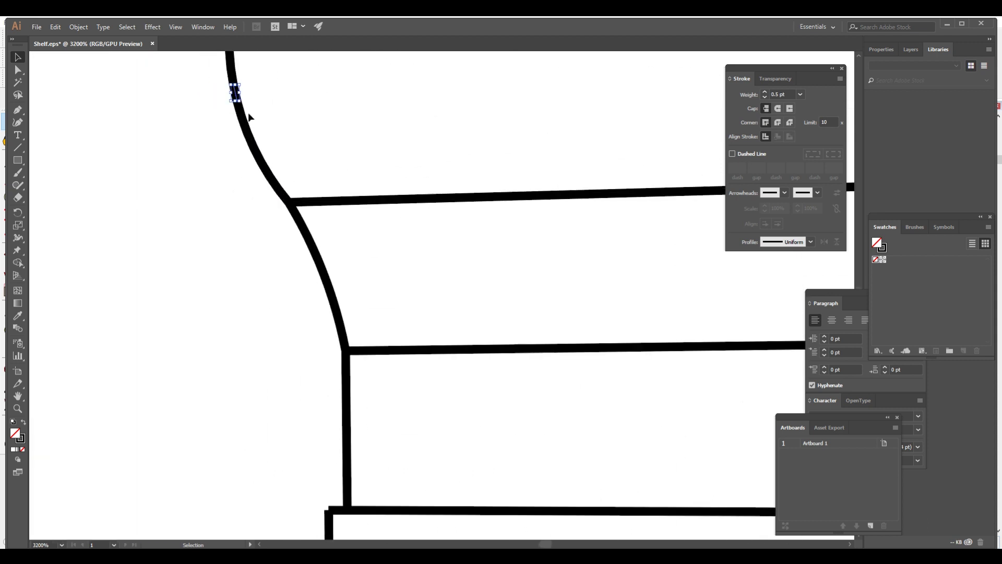
left_click_drag(280, 173, 190, 68)
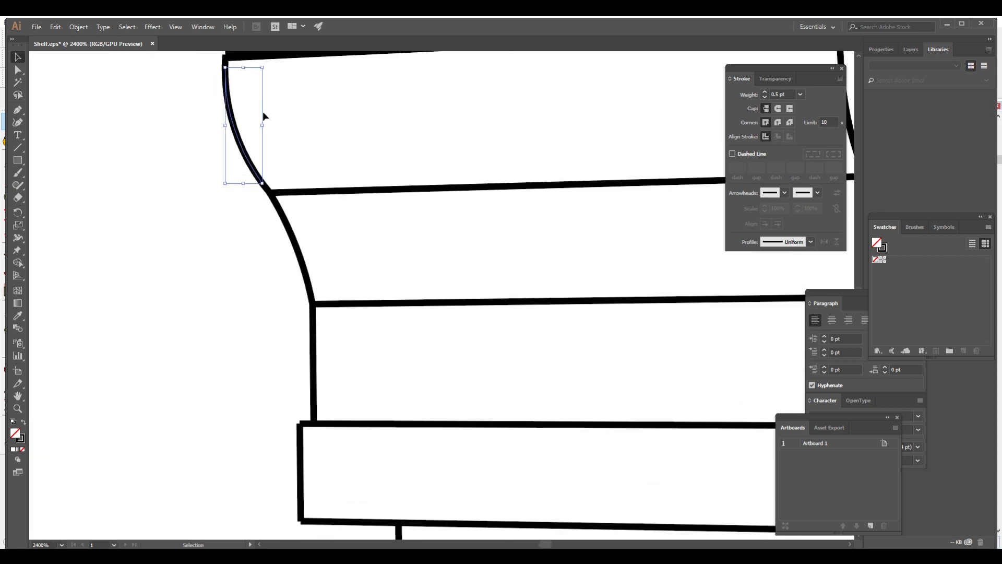
left_click(766, 92)
left_click(765, 93)
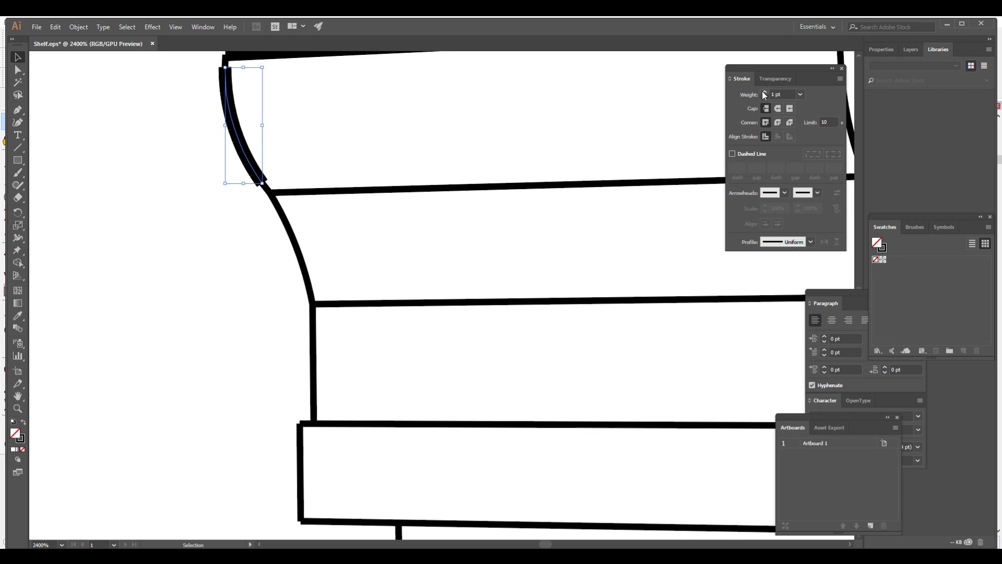
left_click(387, 223)
left_click(224, 62)
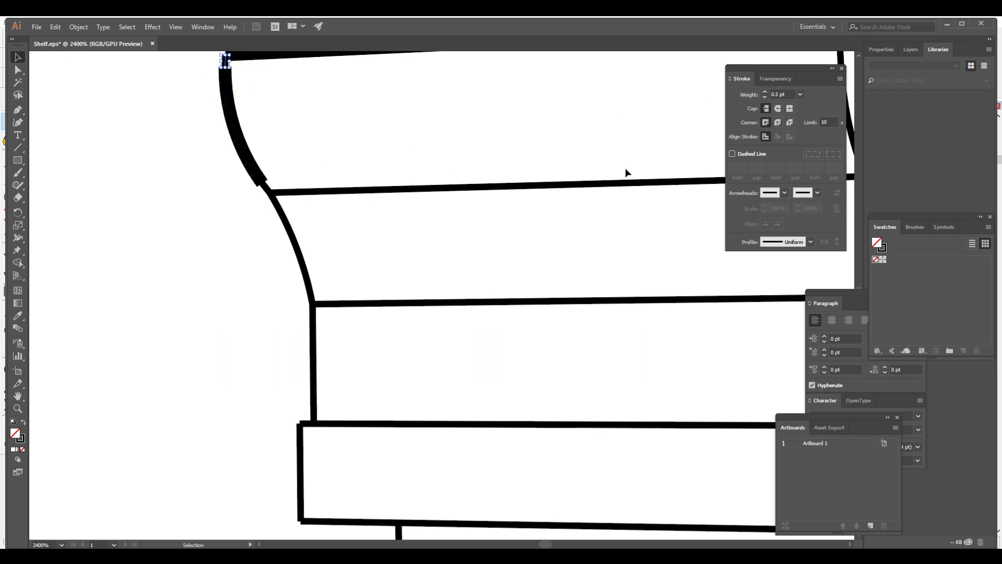
left_click(763, 92)
left_click(334, 222)
Step: Set the stroke weight of the lower convex curve on the cornice's left outline, including the short linking segment, to 1 pt
left_click(266, 191)
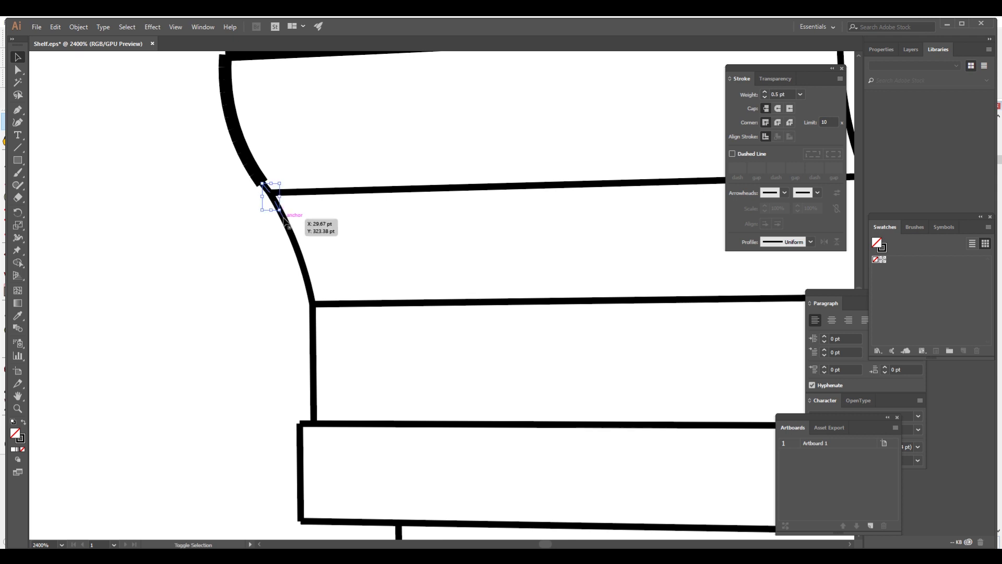
left_click_drag(319, 295, 246, 200)
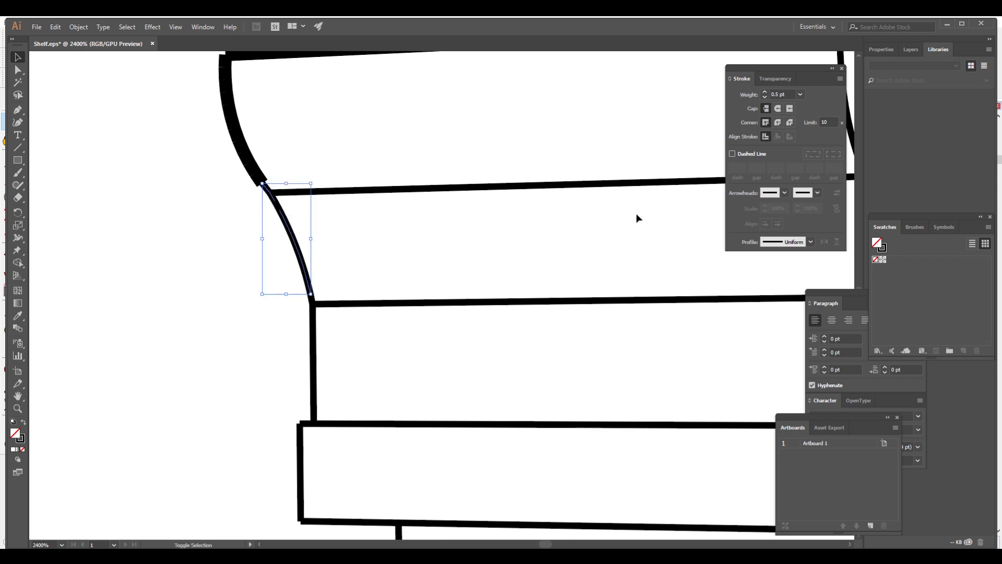
left_click(765, 93)
left_click(765, 93)
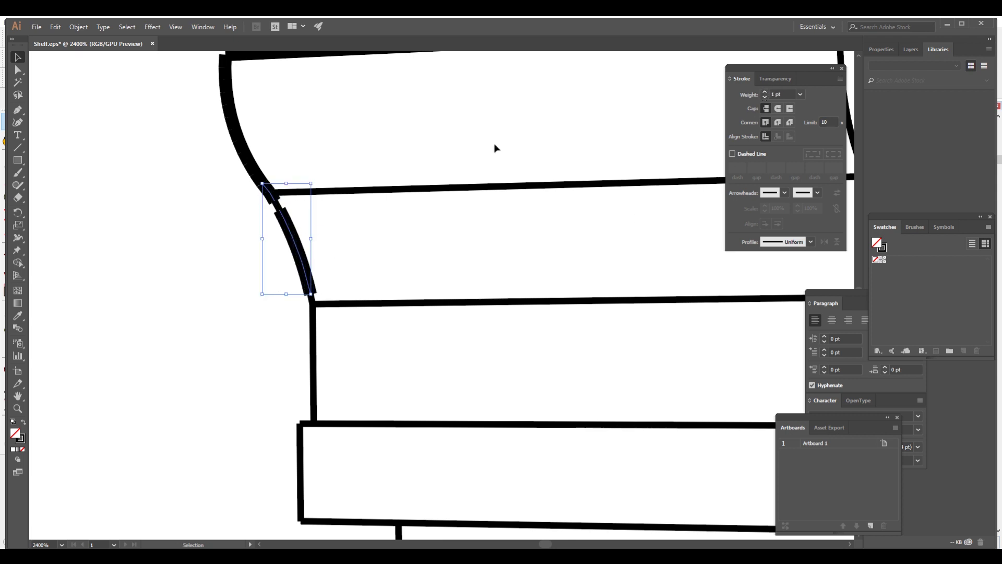
left_click(298, 208)
left_click(277, 205)
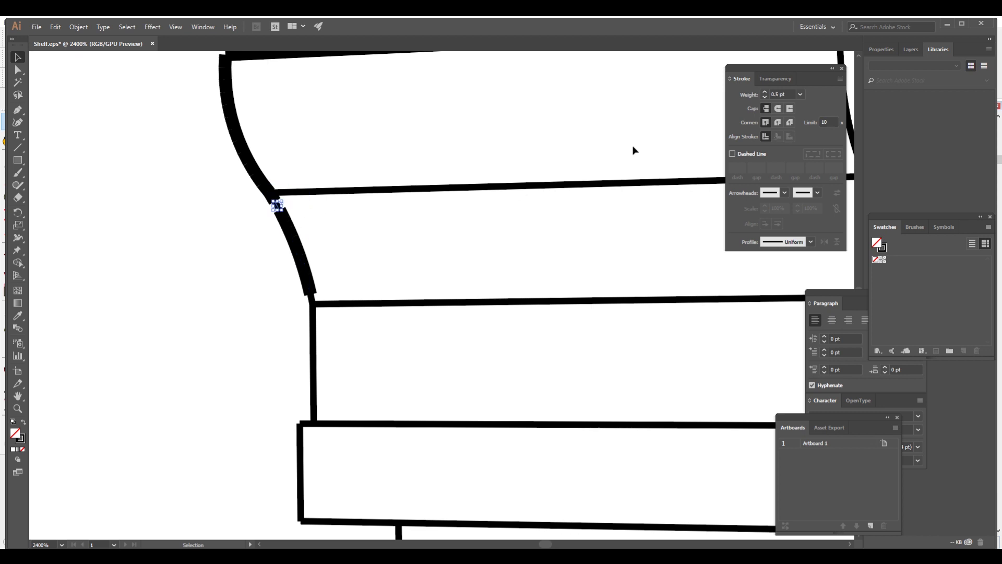
left_click(764, 93)
left_click(764, 93)
left_click(495, 243)
Step: Set the stroke weight of the vertical left edge below the cornice's curve and its short joining segment to 1 pt
left_click_drag(224, 272, 354, 437)
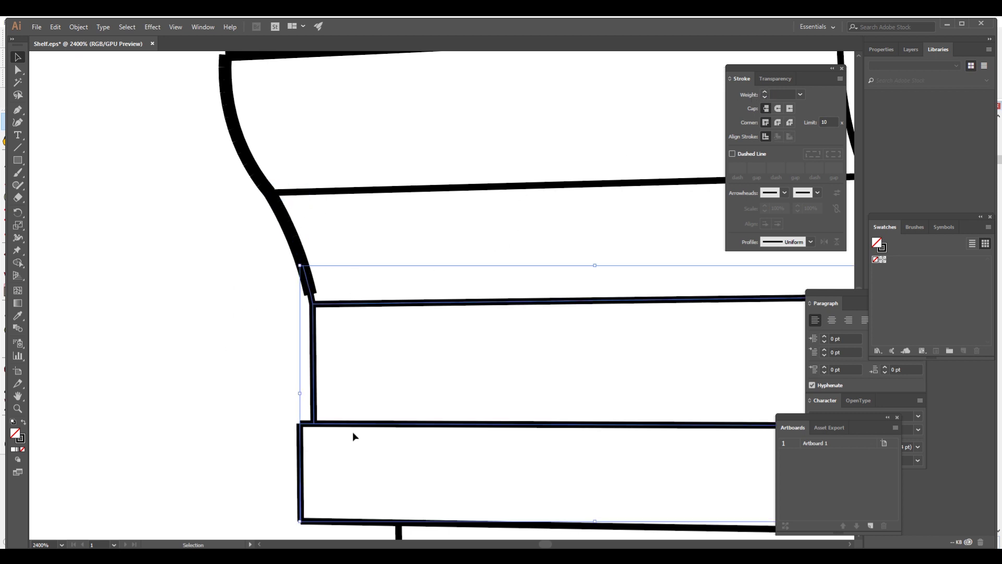
left_click(353, 432)
left_click(314, 365)
left_click(313, 299, "shift")
double_click(764, 93)
left_click(450, 236)
Step: Try a 0.75 pt stroke on the compound path containing the lower cornice strip's left edge and return it to 0.5 pt
scroll(451, 236, "down", 2)
left_click(307, 361)
left_click(300, 397, "shift")
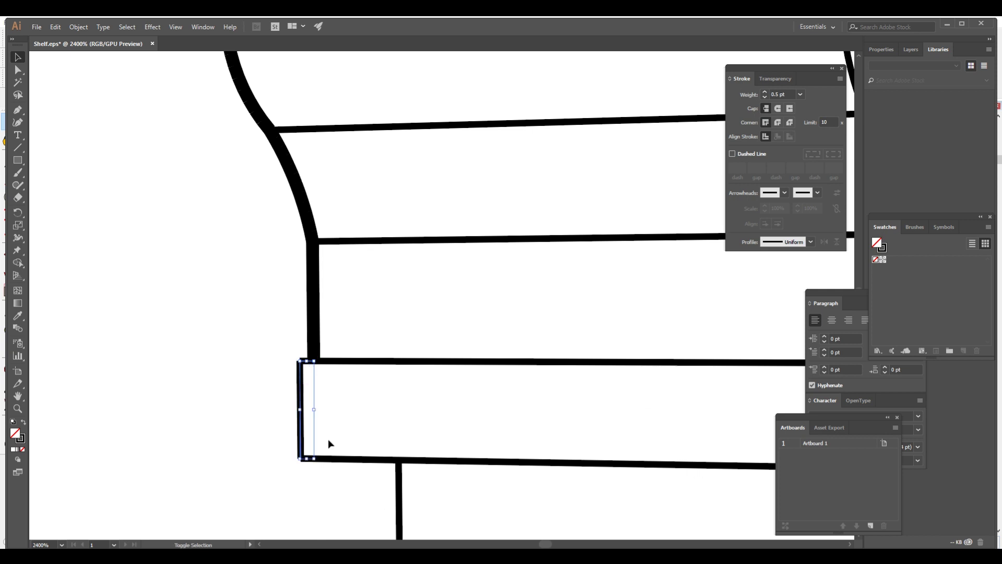
left_click(328, 439)
scroll(284, 362, "down", 7, "alt")
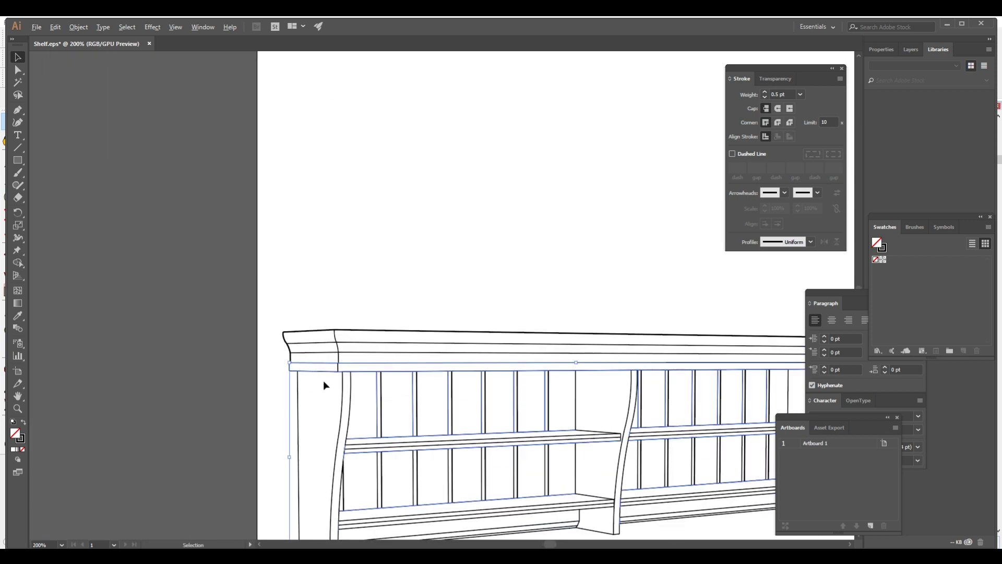
scroll(324, 384, "up", 3, "alt")
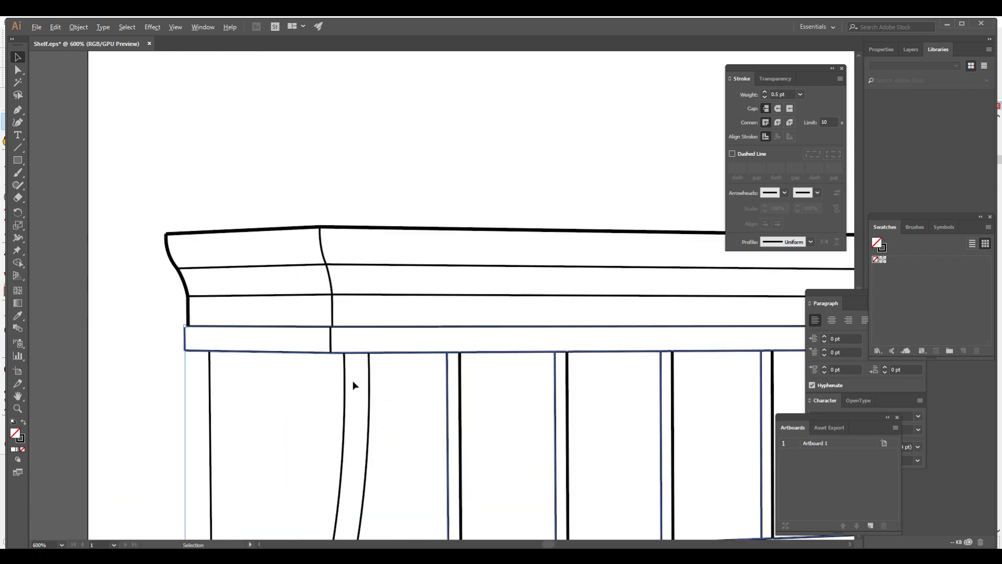
left_click(764, 93)
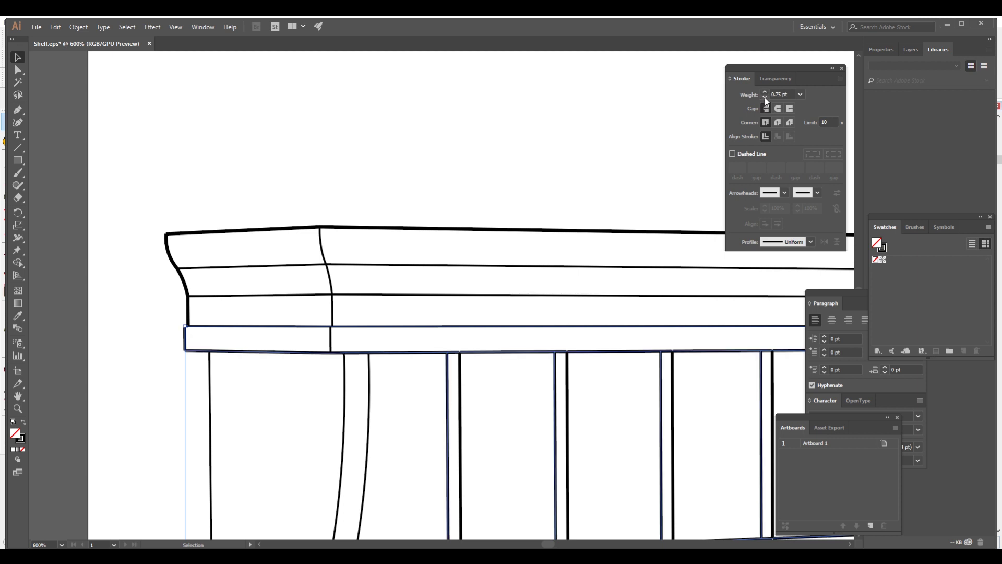
left_click(765, 97)
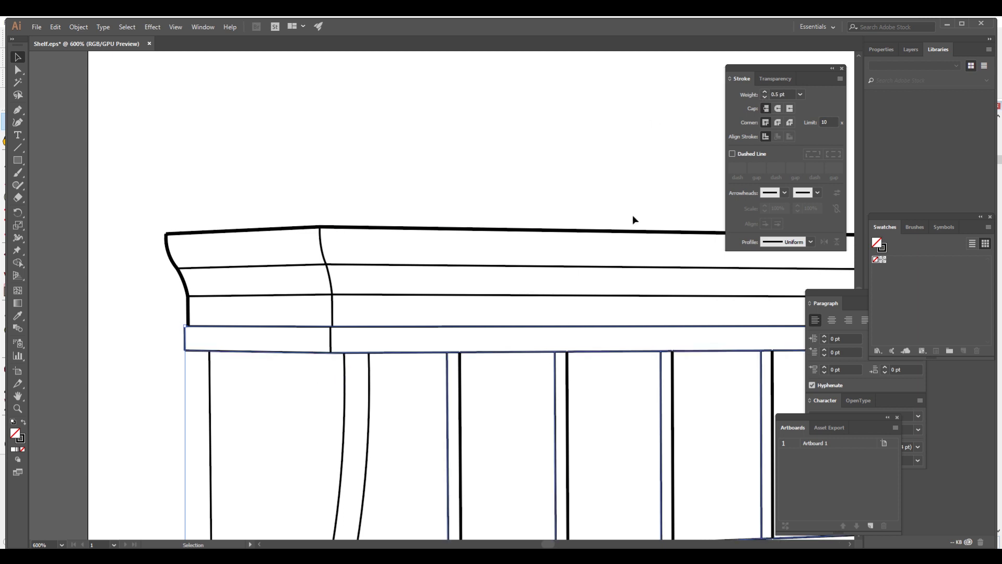
left_click(288, 423)
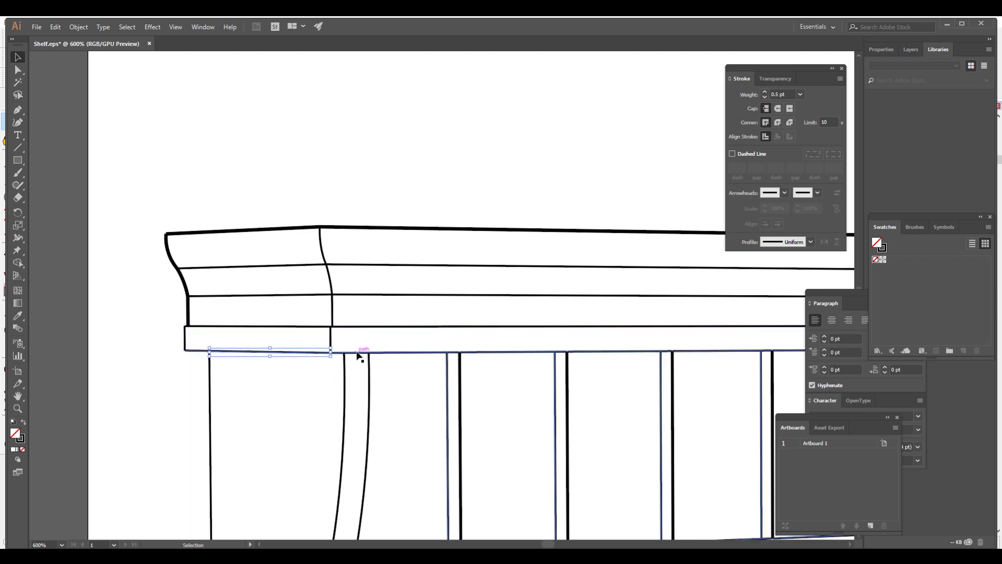
Step: Release the compound path that includes the cornice strip's lower edge and the back panel lines
left_click(374, 355)
right_click(402, 352)
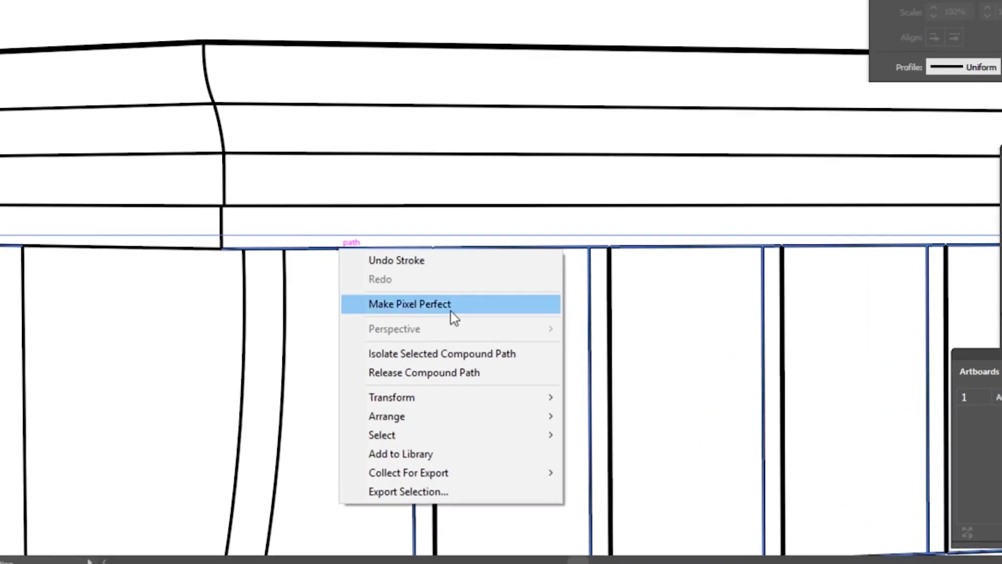
left_click(440, 372)
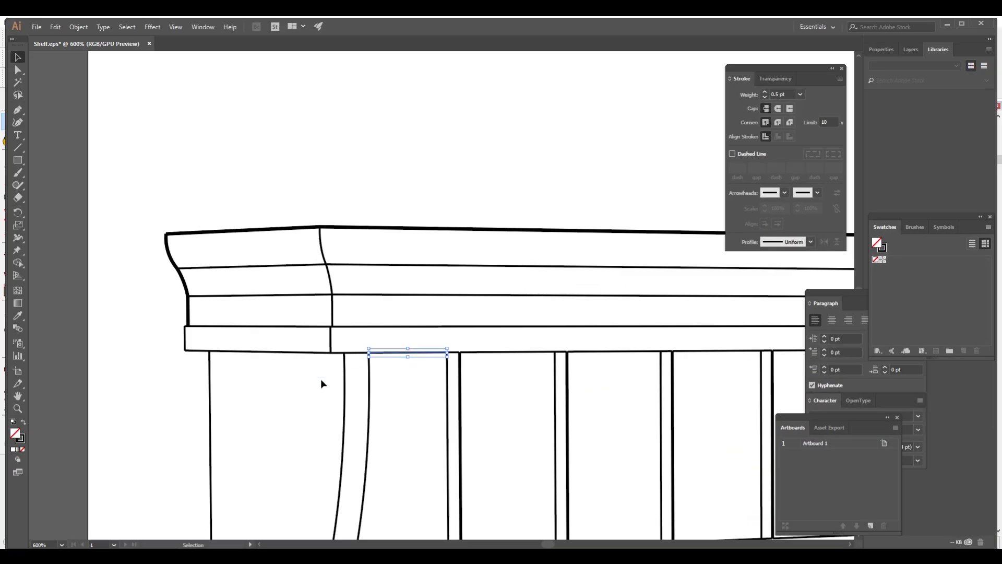
Step: Set the stroke weight of the cornice strip's left end and lower side edge, including the short gap segment, to 1 pt
scroll(176, 358, "up", 5, "alt")
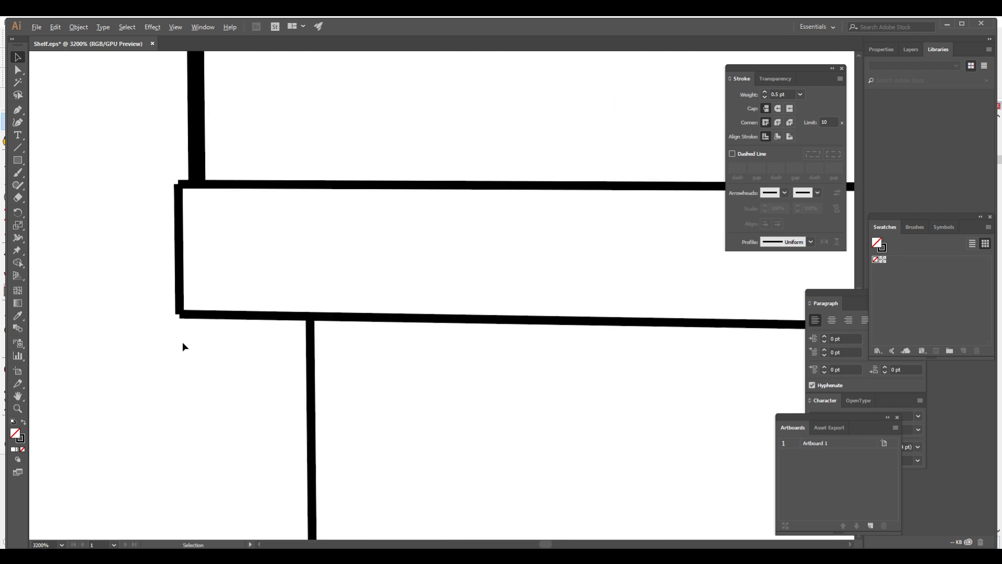
left_click(187, 185, "shift")
left_click(230, 316, "shift")
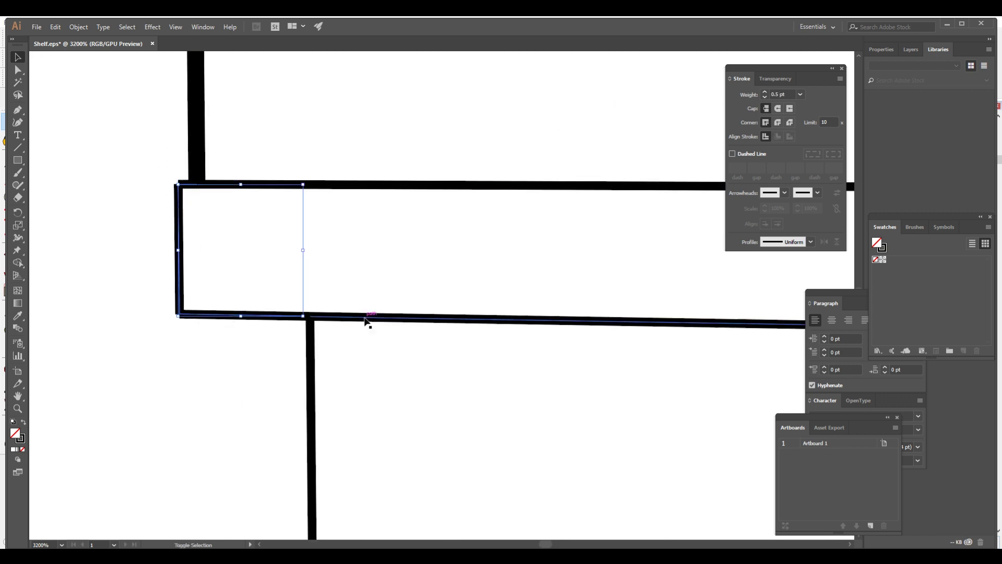
left_click(764, 92)
left_click(764, 92)
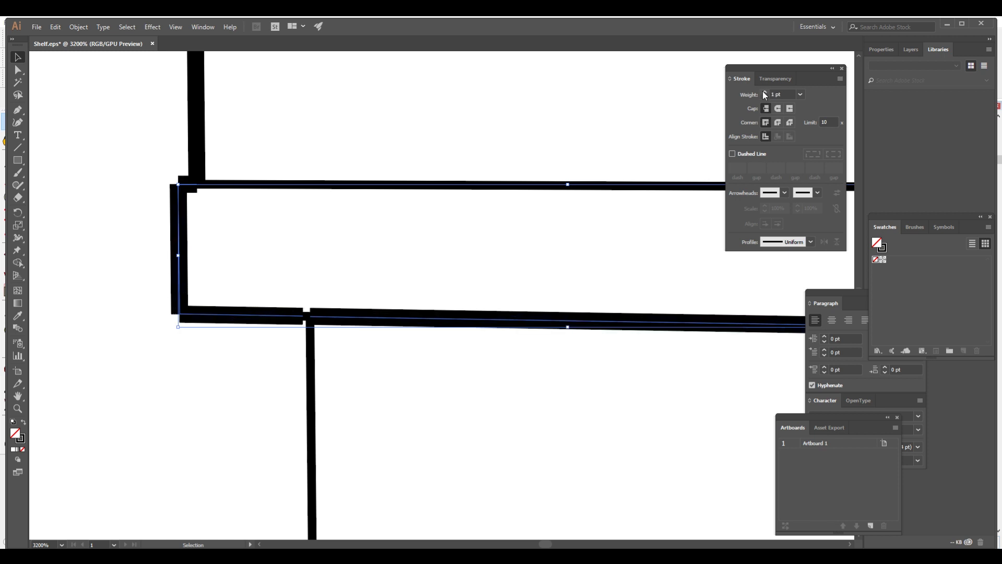
left_click(468, 412)
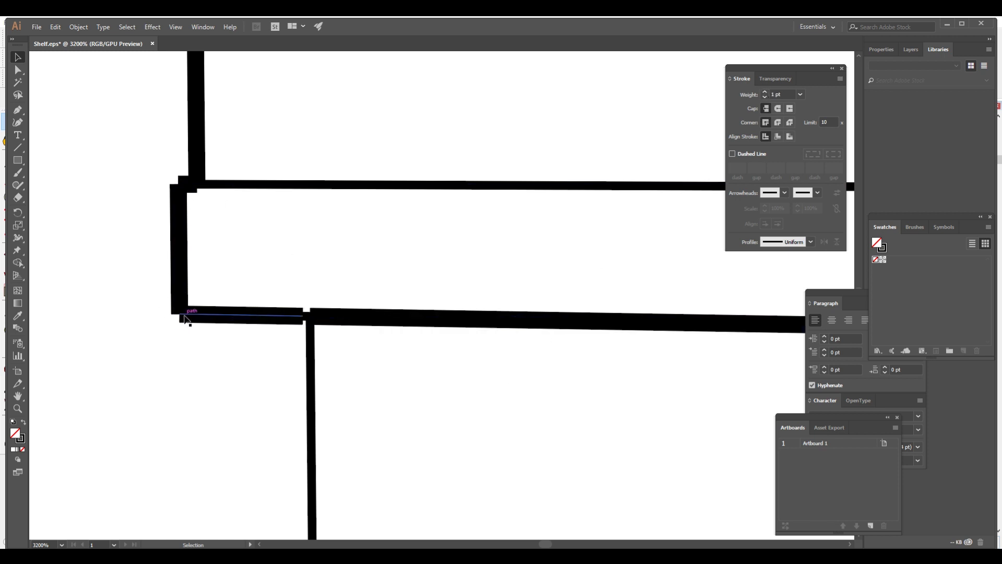
left_click(307, 316)
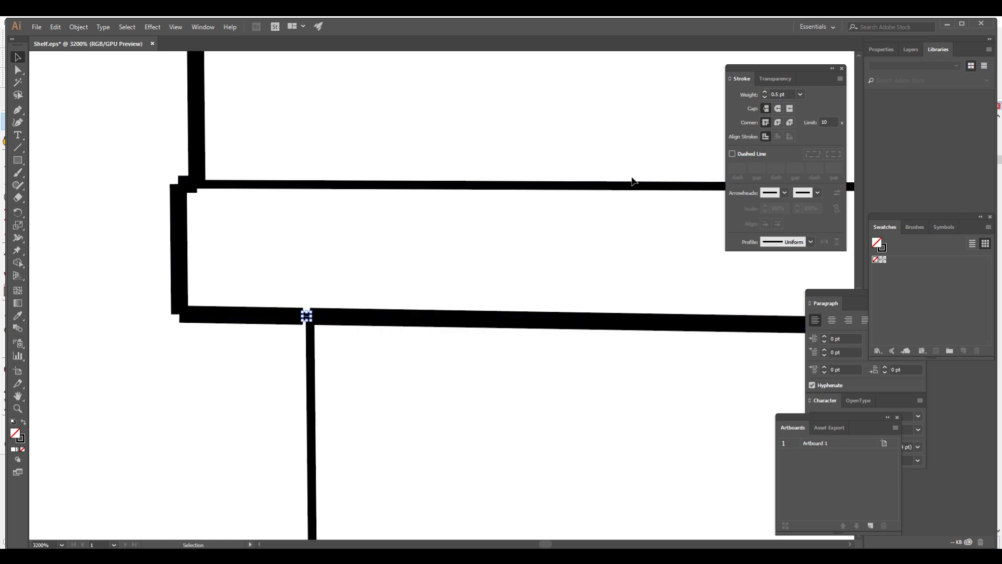
left_click(765, 92)
left_click(229, 247)
Step: Set the stroke weight of the first segments along the cornice strip's lower front edge to 1 pt
scroll(222, 289, "down", 6, "alt")
scroll(235, 300, "up", 5, "alt")
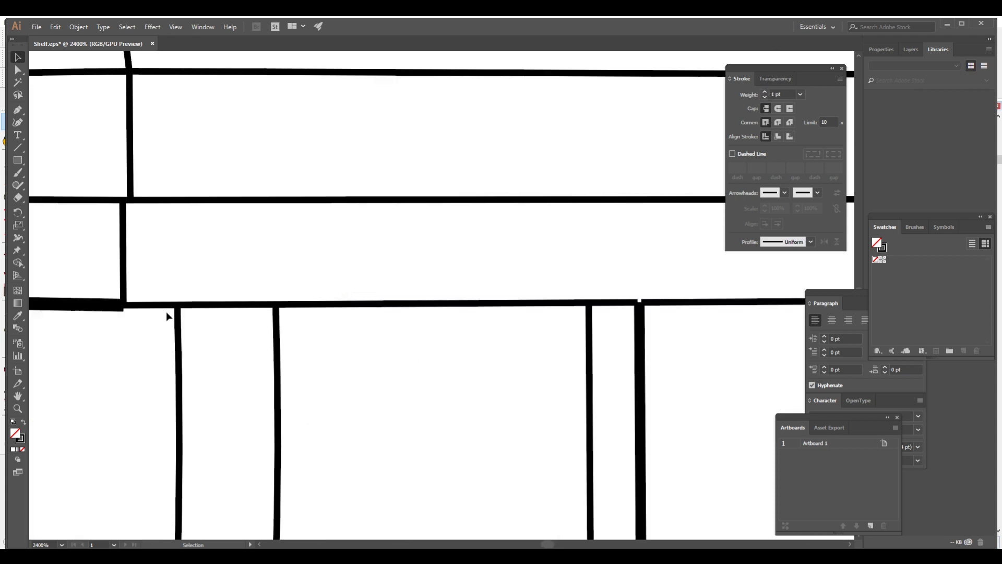
left_click(162, 303)
left_click(765, 92)
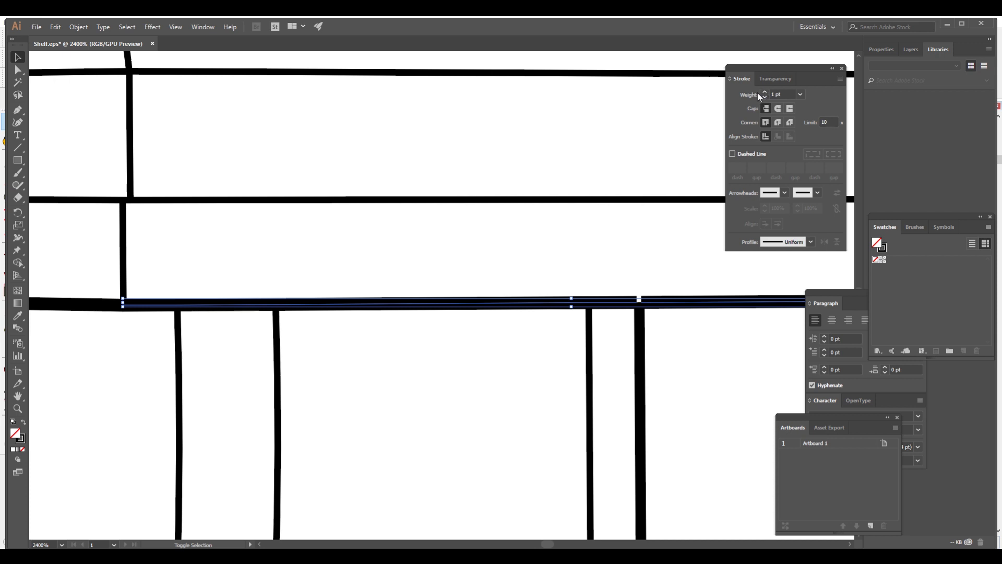
scroll(447, 297, "down", 5, "alt")
left_click(578, 327)
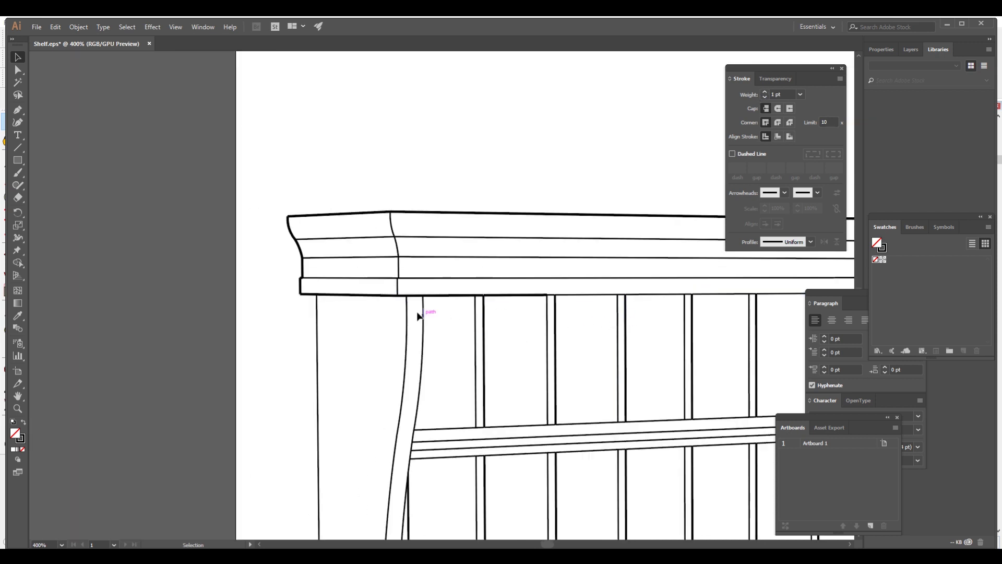
Step: Check which outlines are thick in the IKEA assembly instructions PDF in the browser, and return to Illustrator
scroll(363, 287, "down", 5, "alt")
scroll(364, 306, "up", 4, "alt")
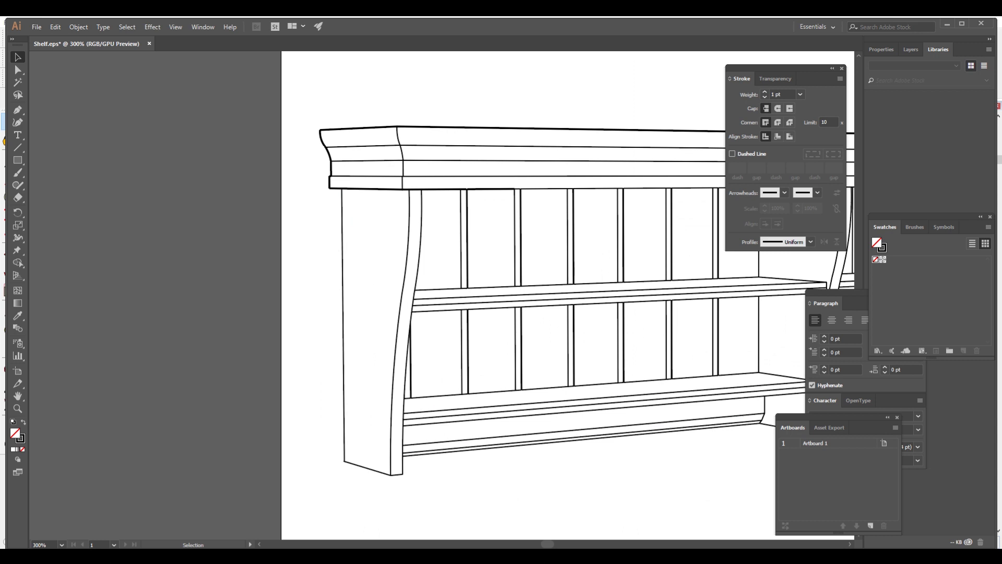
left_click(426, 527)
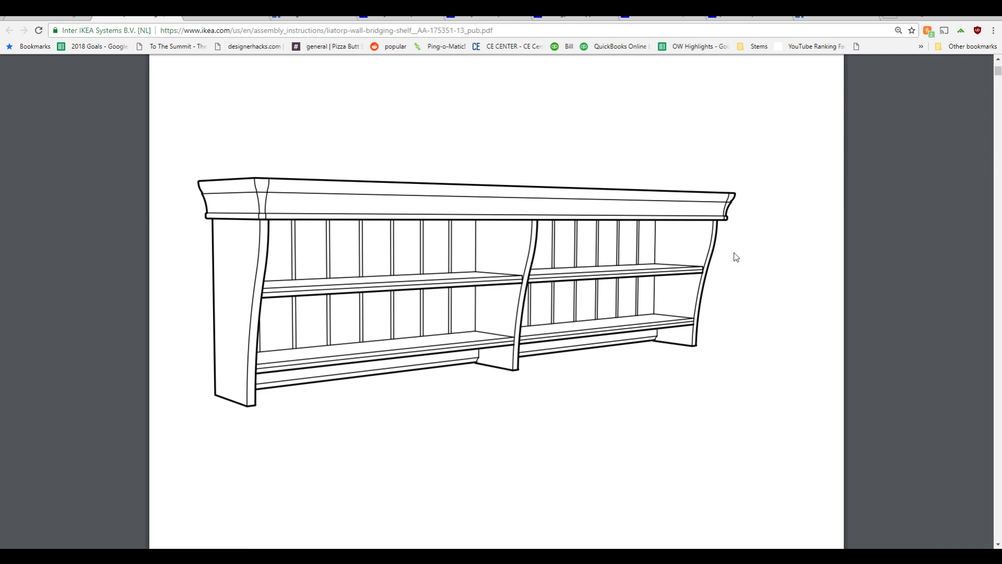
key("alt+Tab")
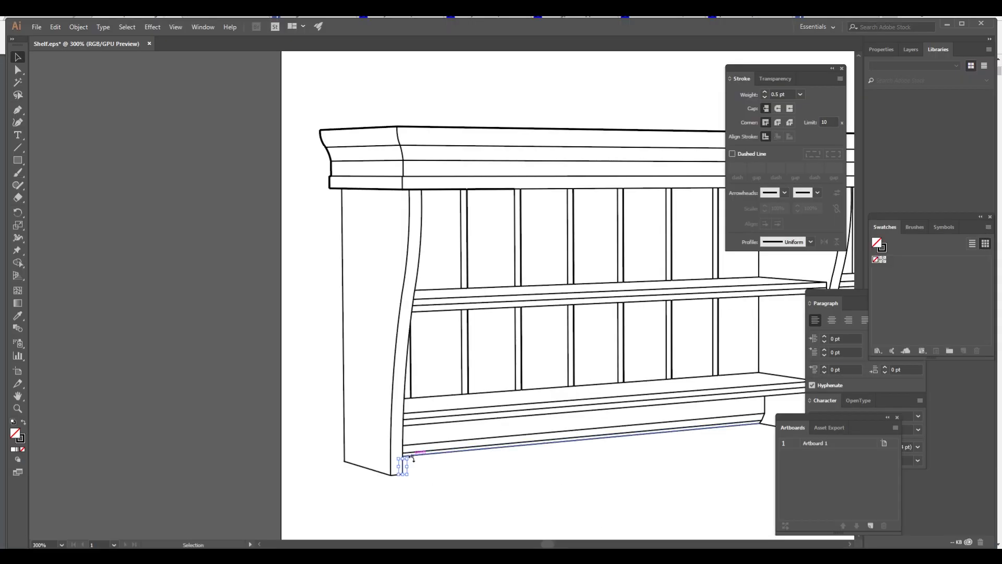
Step: Set the stroke weight of the left end panel's outer vertical edge, bottom edges and lowest inner edge segments to 1 pt
scroll(406, 472, "up", 3, "alt")
left_click(388, 407, "shift")
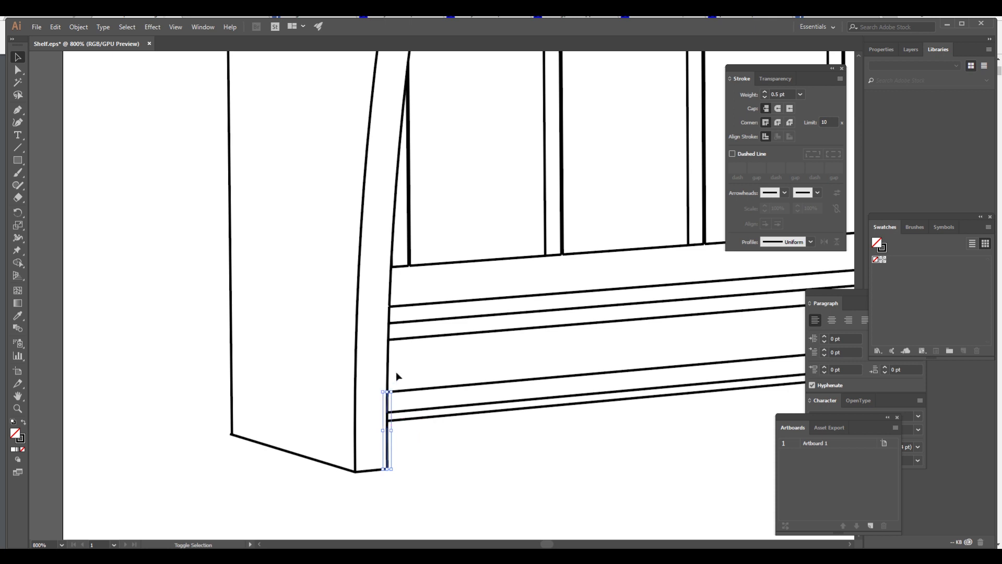
scroll(393, 439, "up", 3, "alt")
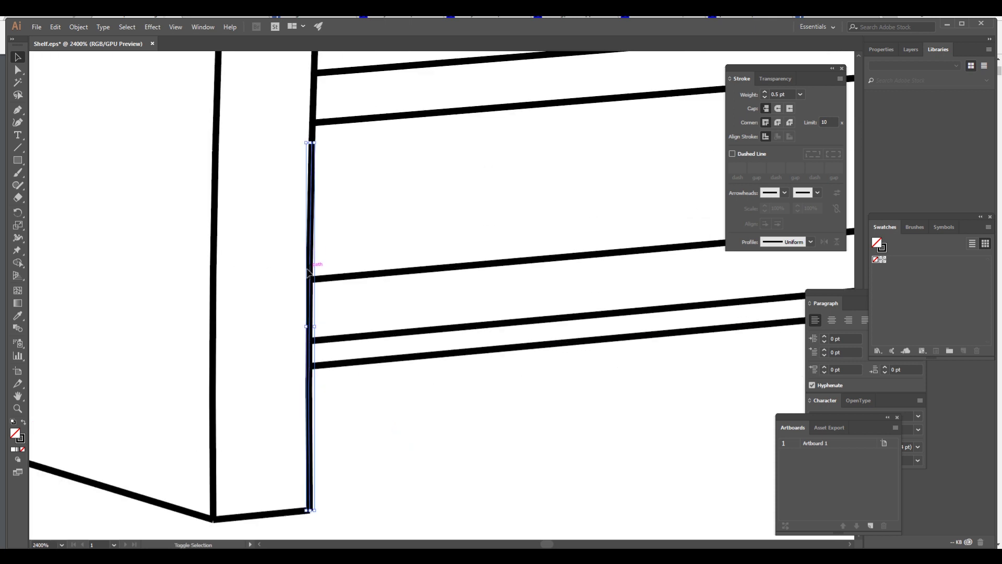
left_click_drag(310, 141, 318, 116)
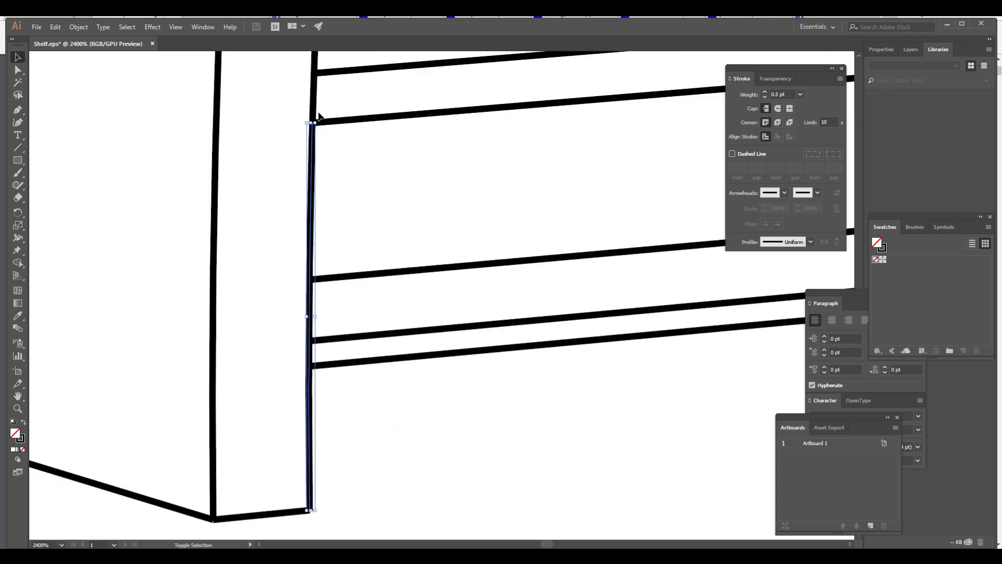
scroll(363, 373, "down", 3, "alt")
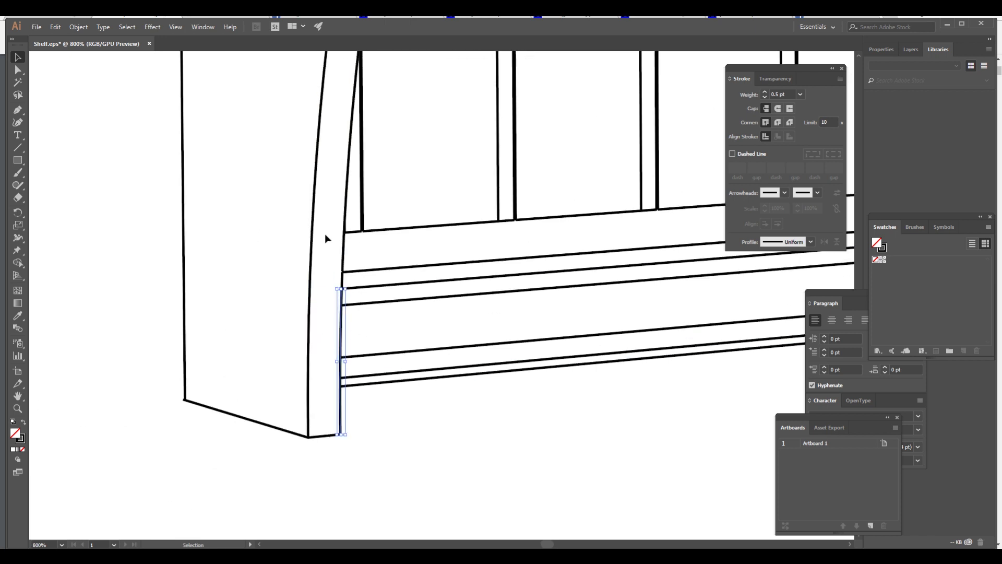
scroll(366, 386, "up", 5, "alt")
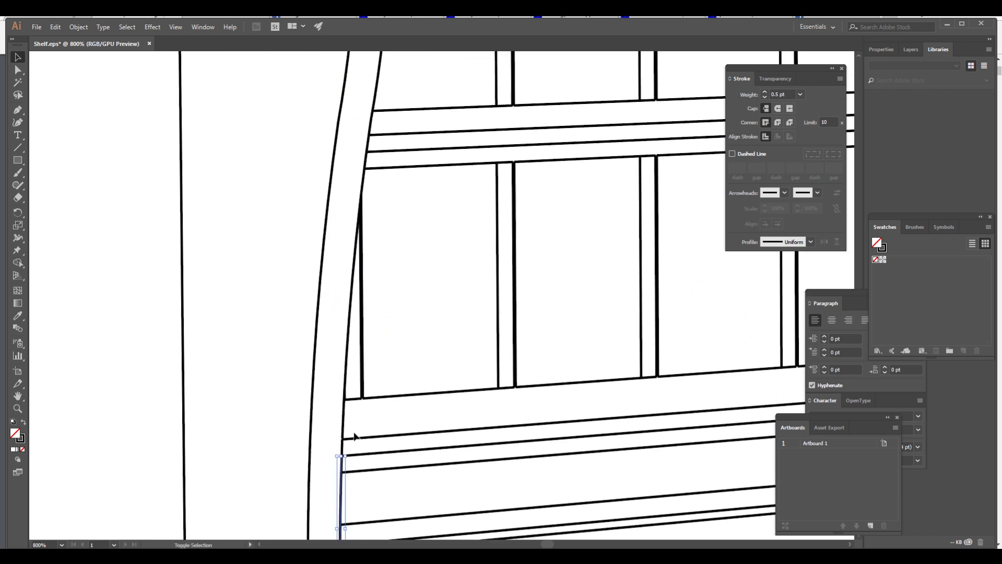
scroll(341, 475, "up", 1, "alt")
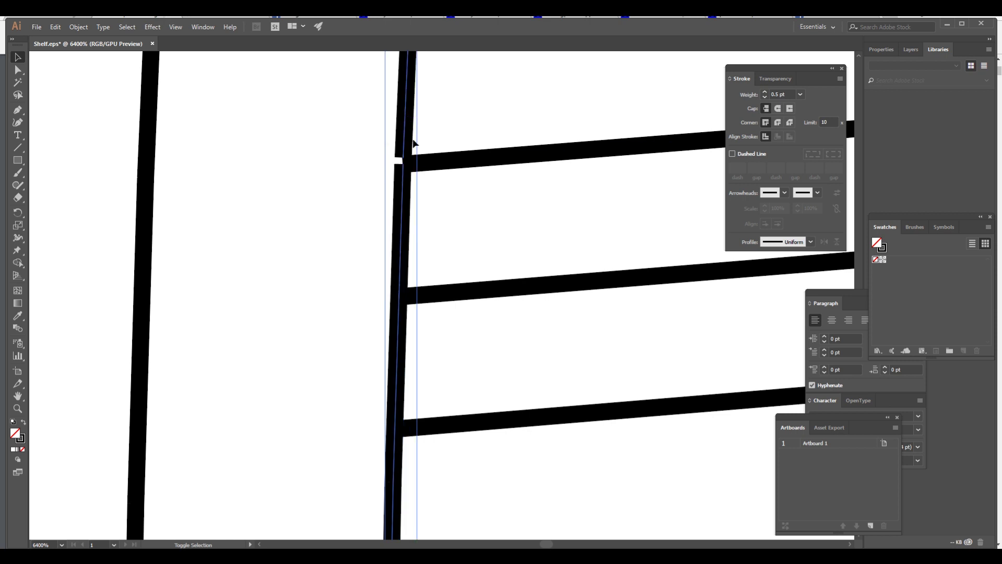
scroll(415, 300, "down", 7, "alt")
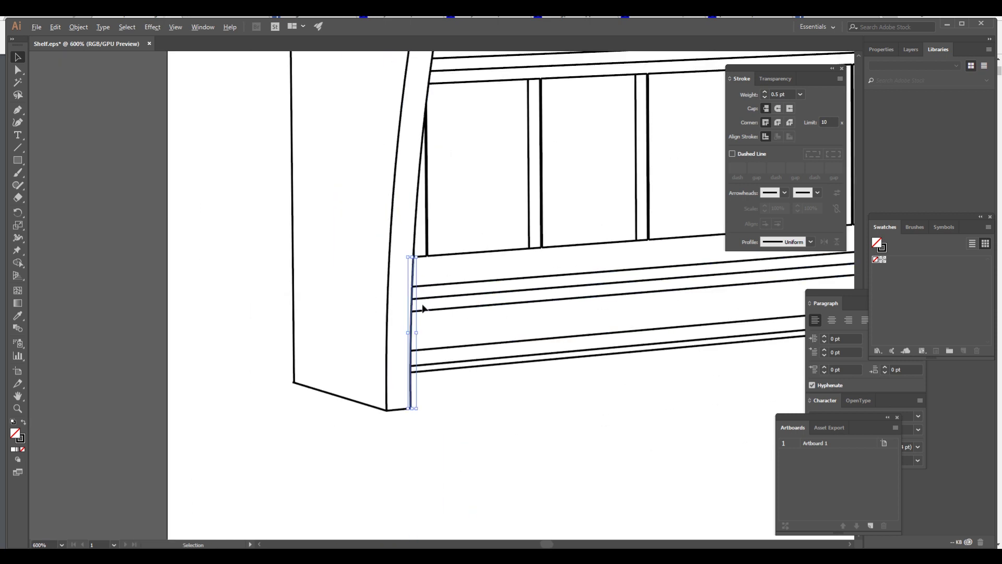
left_click(393, 411)
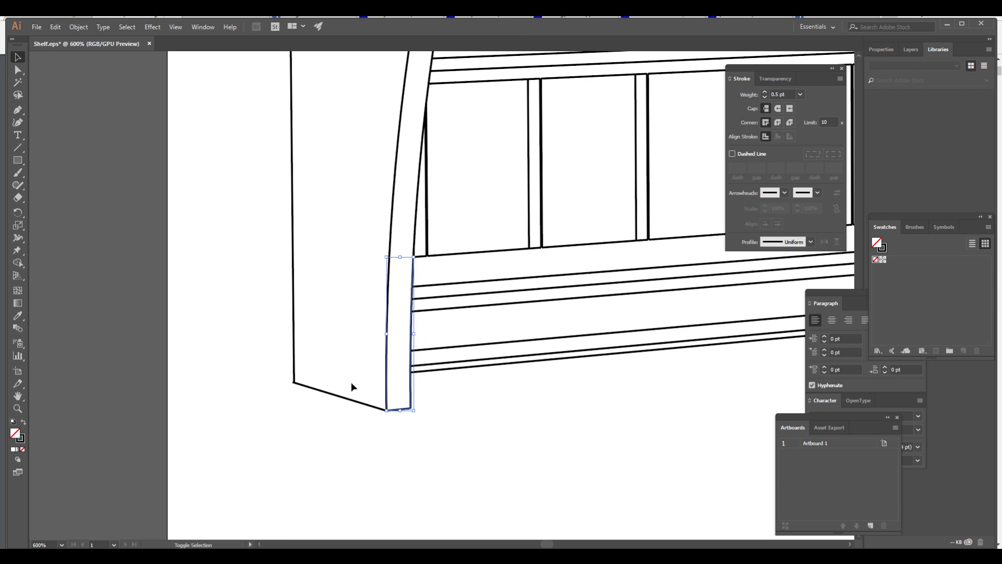
left_click(354, 406)
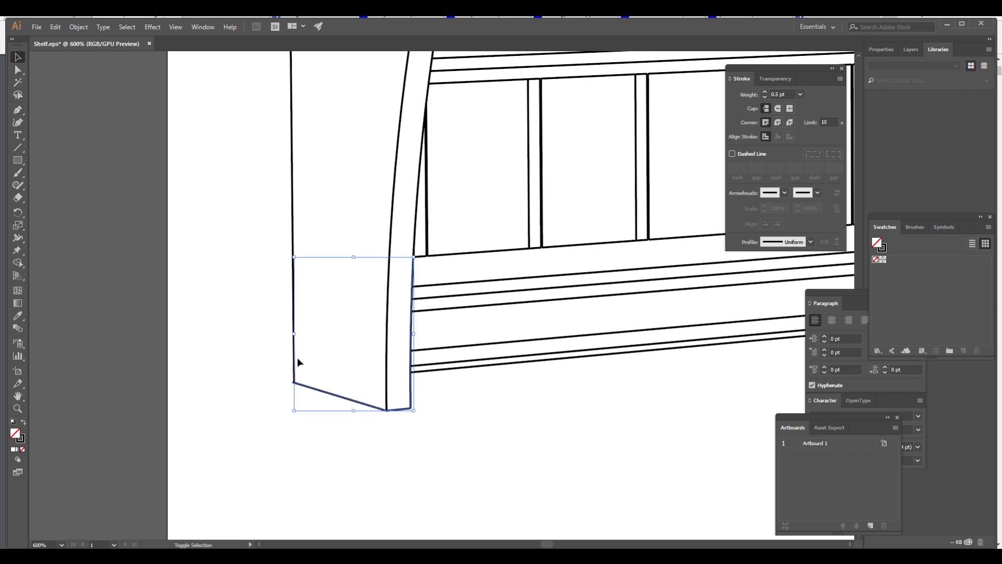
left_click(295, 217, "shift")
left_click(764, 92)
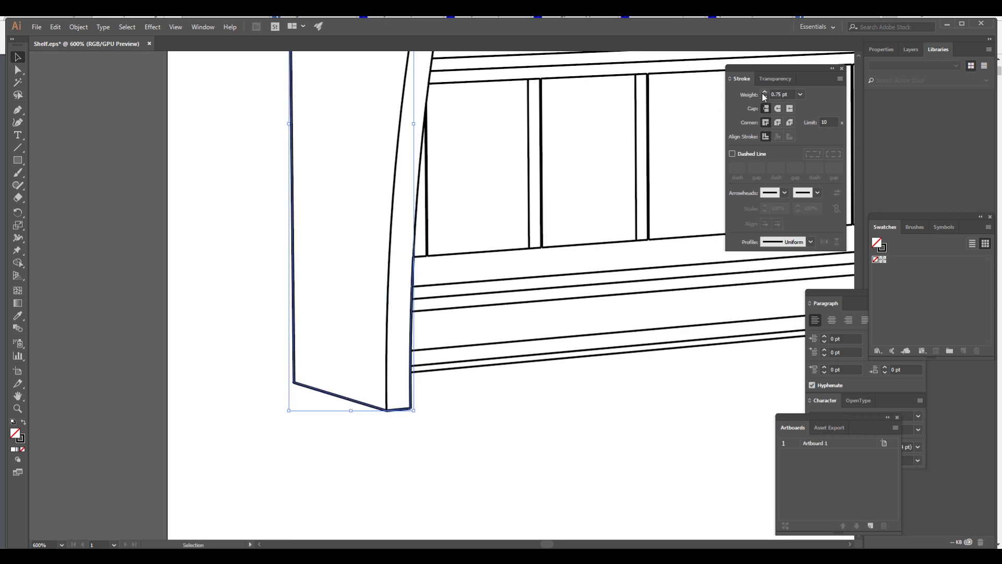
left_click(764, 93)
left_click(574, 432)
Step: Set the stroke weight of the left end panel's inner curved edge between the bottom and middle shelves to 1 pt
scroll(433, 433, "down", 4, "alt")
scroll(438, 337, "up", 2, "alt")
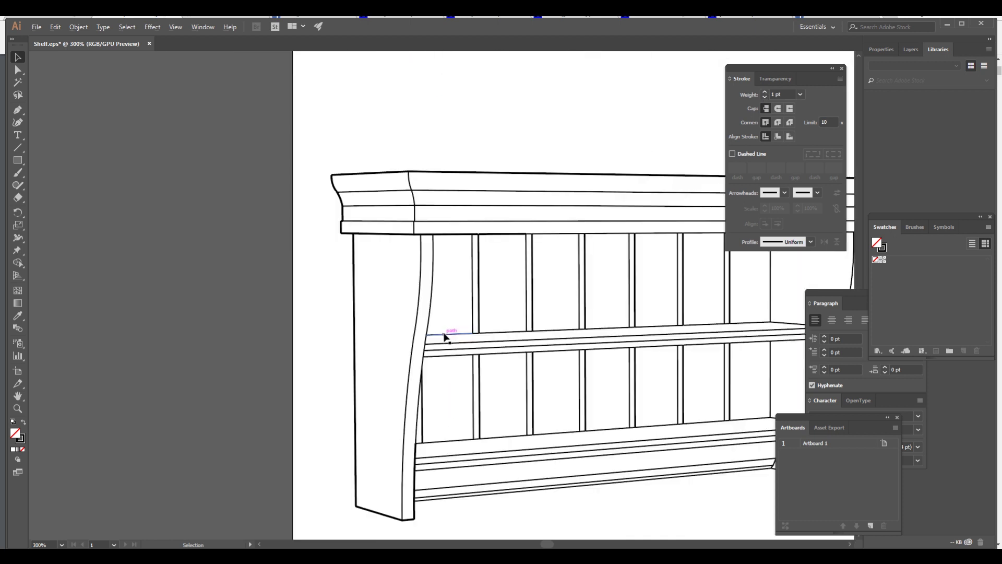
scroll(429, 460, "up", 4, "alt")
left_click(415, 361)
scroll(438, 367, "up", 2)
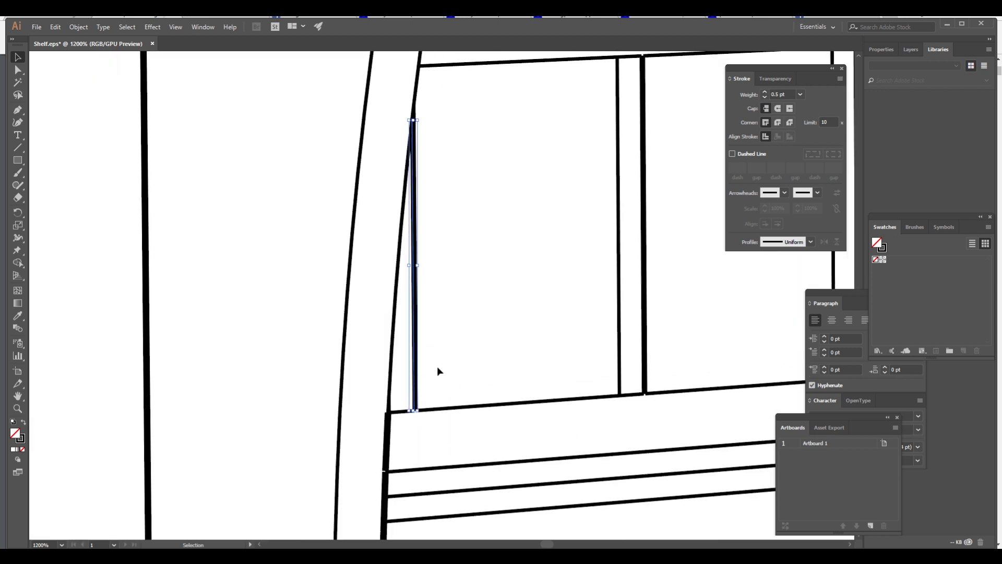
left_click(390, 374)
left_click(389, 405, "shift")
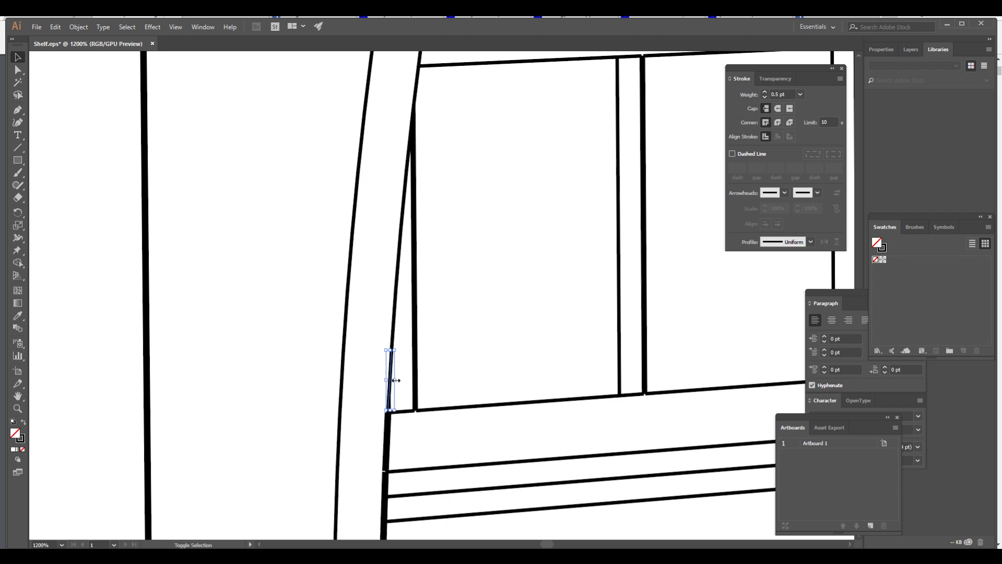
left_click(394, 330, "shift")
left_click(397, 277, "shift")
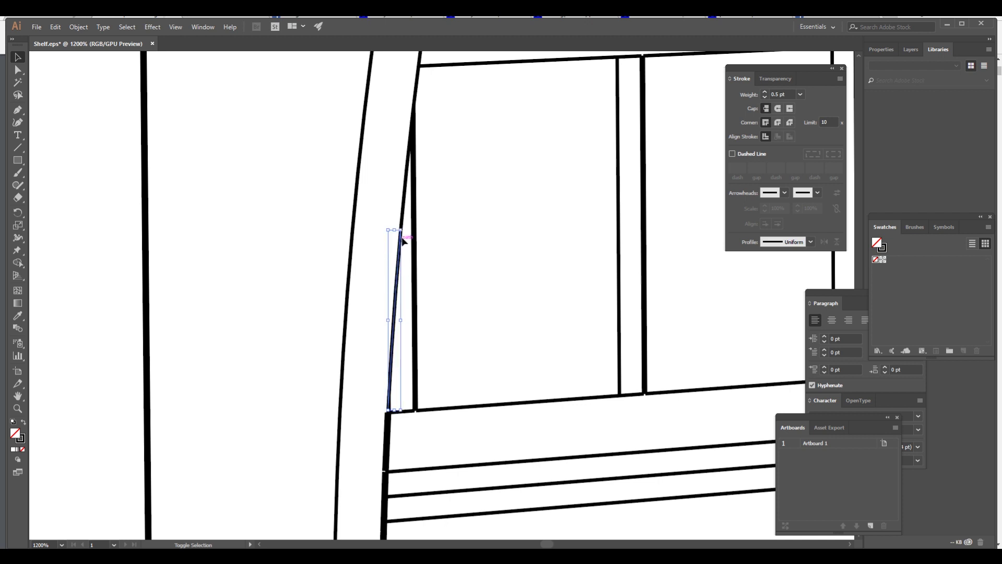
left_click(404, 208, "shift")
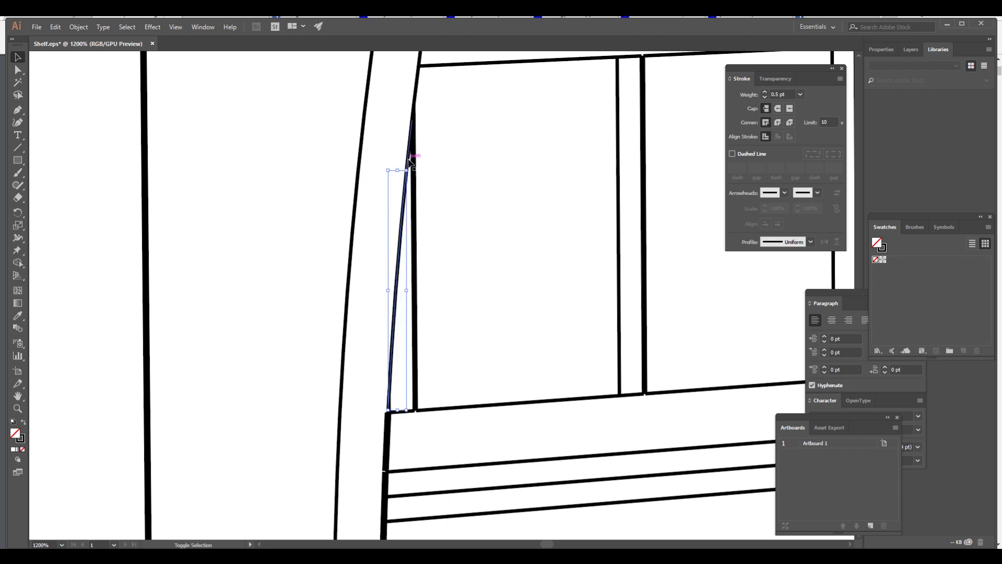
left_click(411, 157, "shift")
left_click(413, 97, "shift")
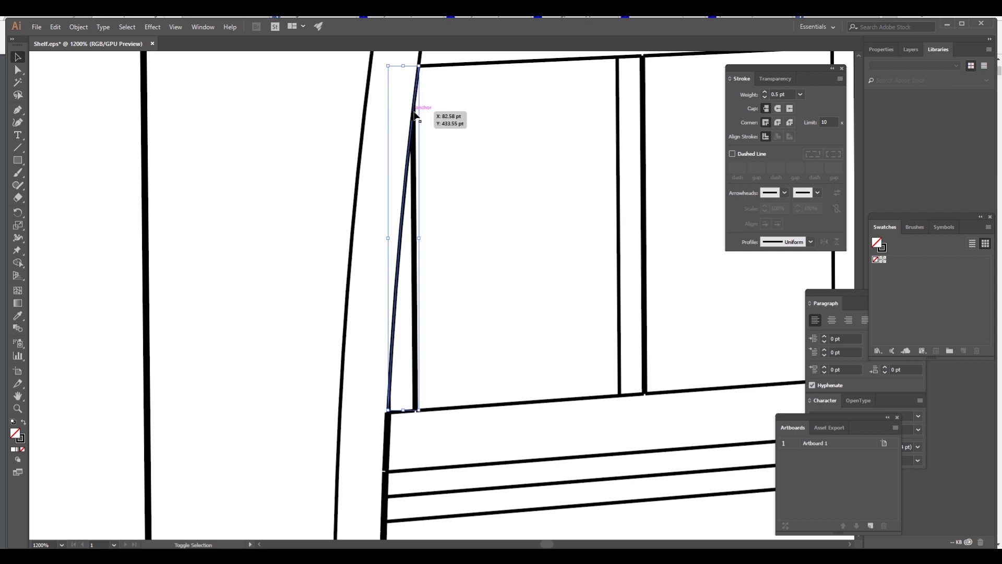
scroll(452, 185, "up", 5)
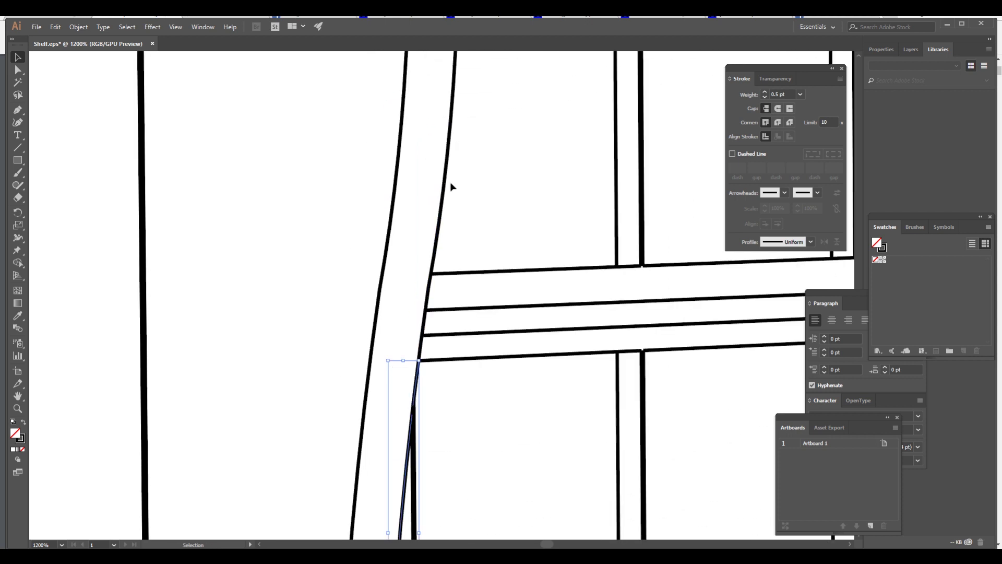
scroll(418, 345, "up", 4, "alt")
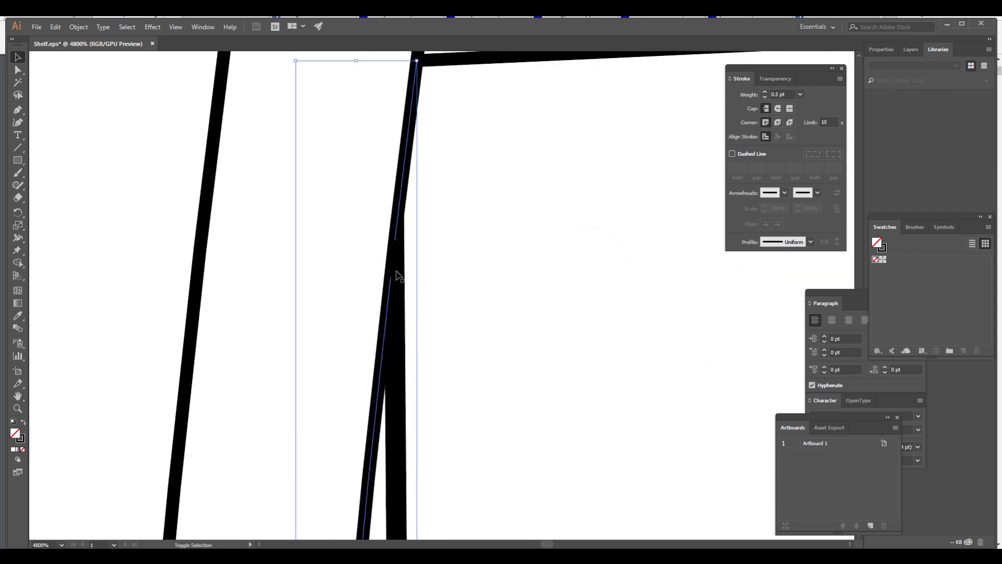
left_click(764, 91)
left_click(764, 91)
Step: Set the stroke weight of the left end panel's inner curved edge from the middle shelf's underside up to the cornice to 1 pt
scroll(521, 336, "down", 2, "alt")
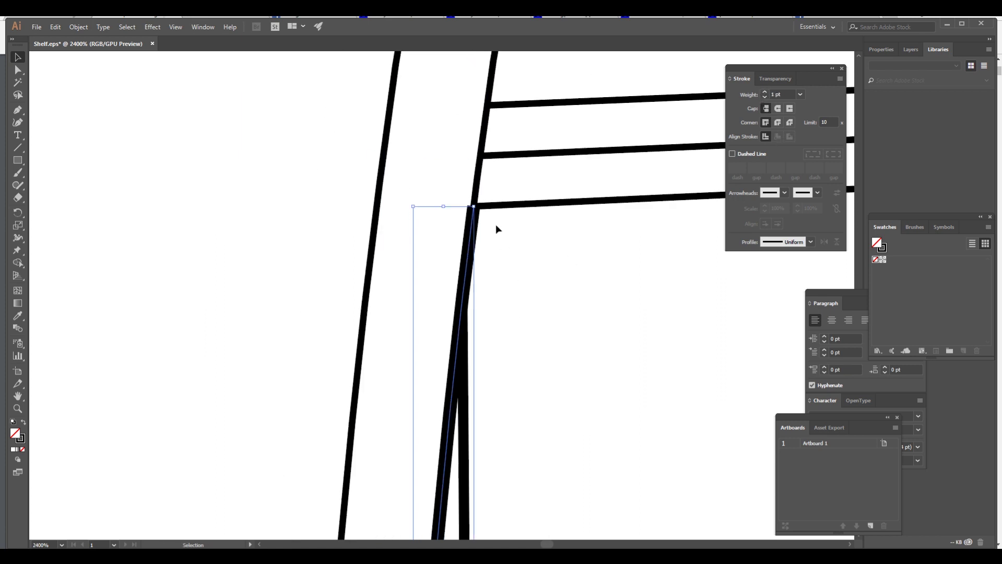
left_click(477, 194)
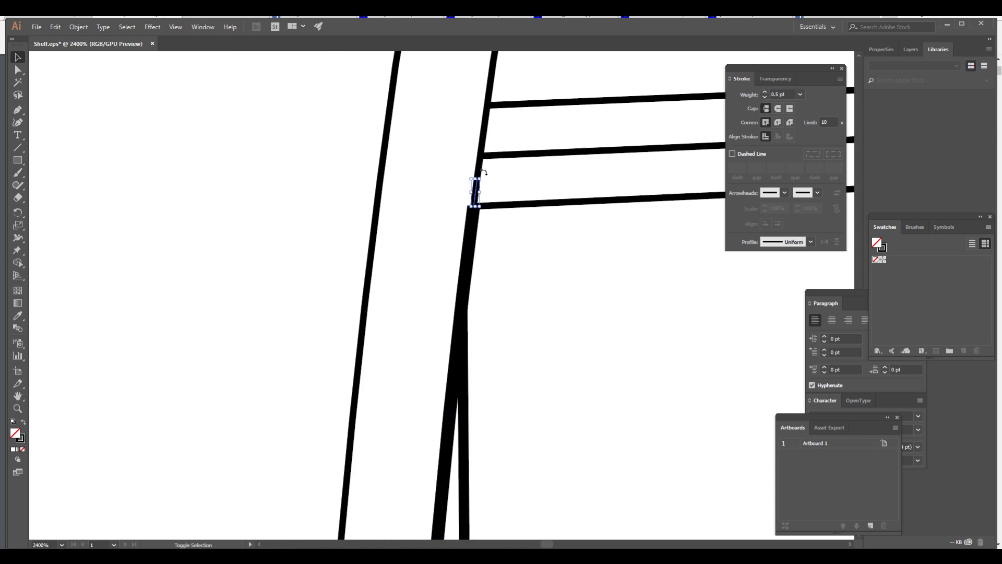
left_click(487, 134)
scroll(478, 240, "down", 4, "alt")
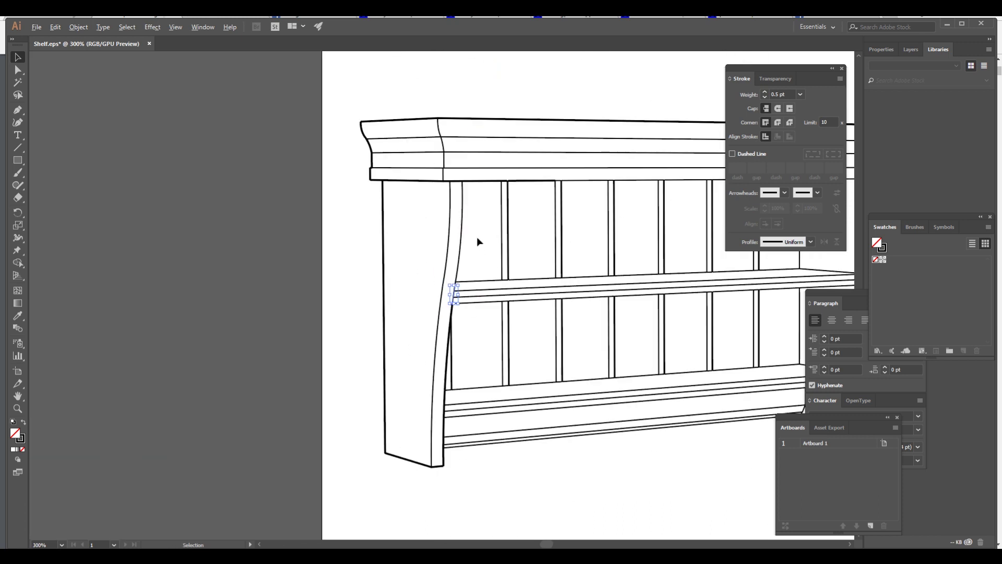
scroll(443, 310, "up", 3, "alt")
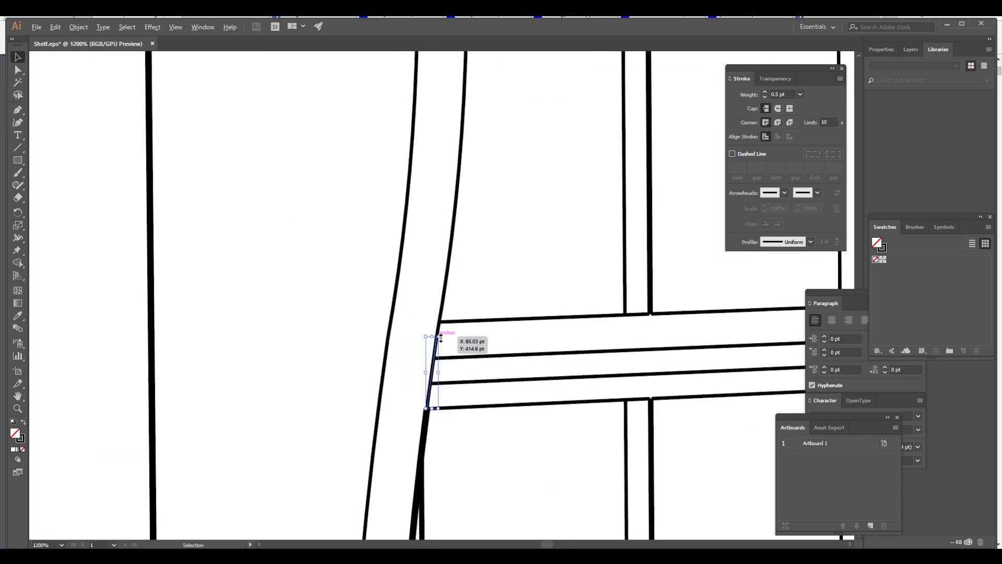
left_click_drag(440, 325, 472, 61)
scroll(503, 242, "down", 4, "alt")
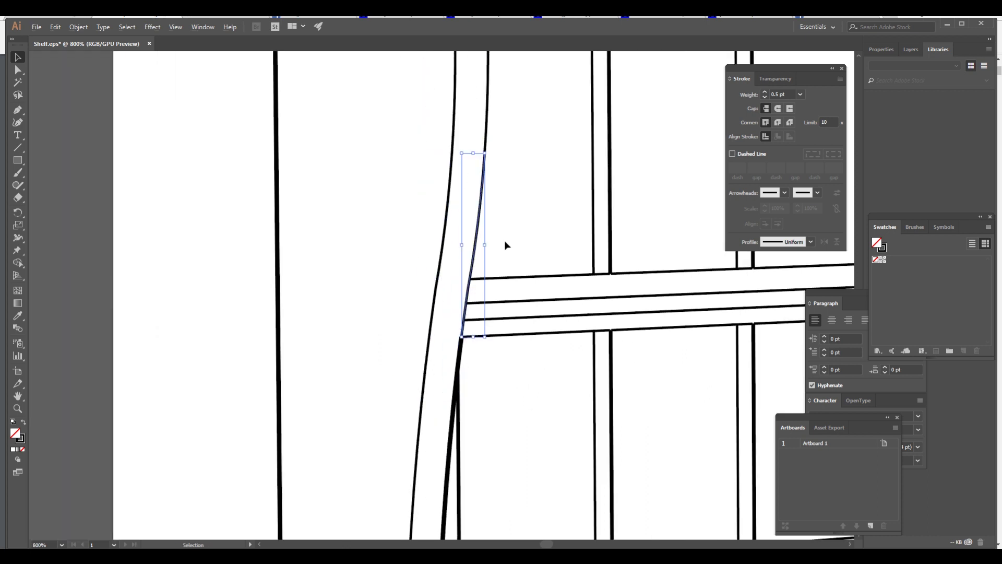
scroll(518, 170, "up", 2, "alt")
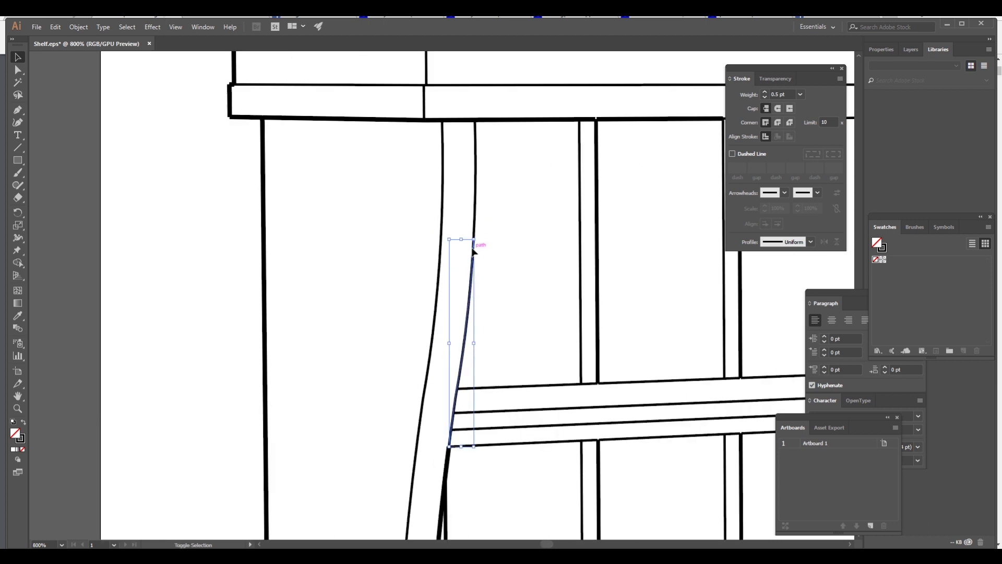
left_click_drag(476, 225, 475, 120)
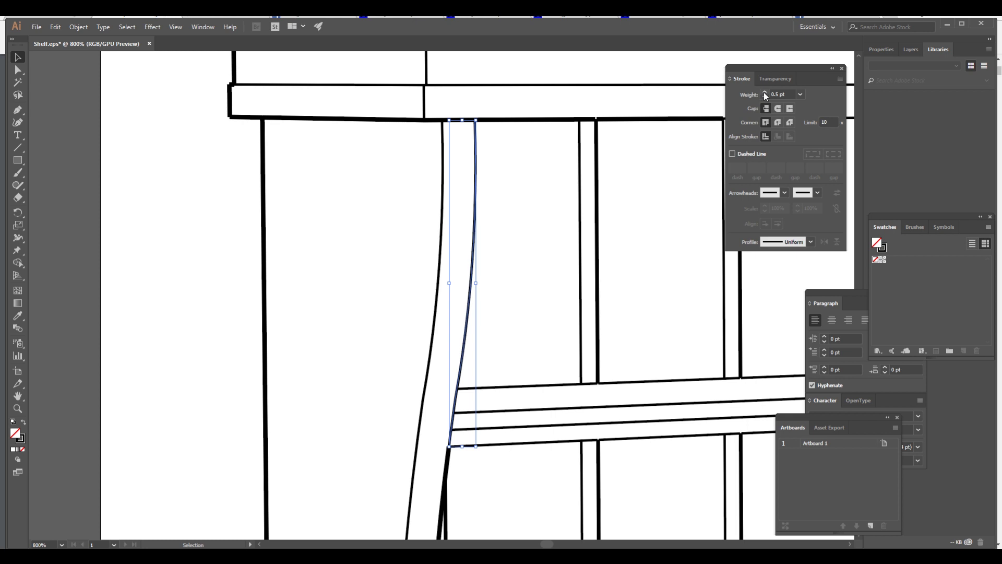
left_click(766, 93)
left_click(533, 239)
Step: Set the stroke weight of the main lower outlines of the left bay's shelves and the centre divider's foot to 1 pt
scroll(533, 239, "down", 5, "alt")
scroll(382, 162, "up", 2, "alt")
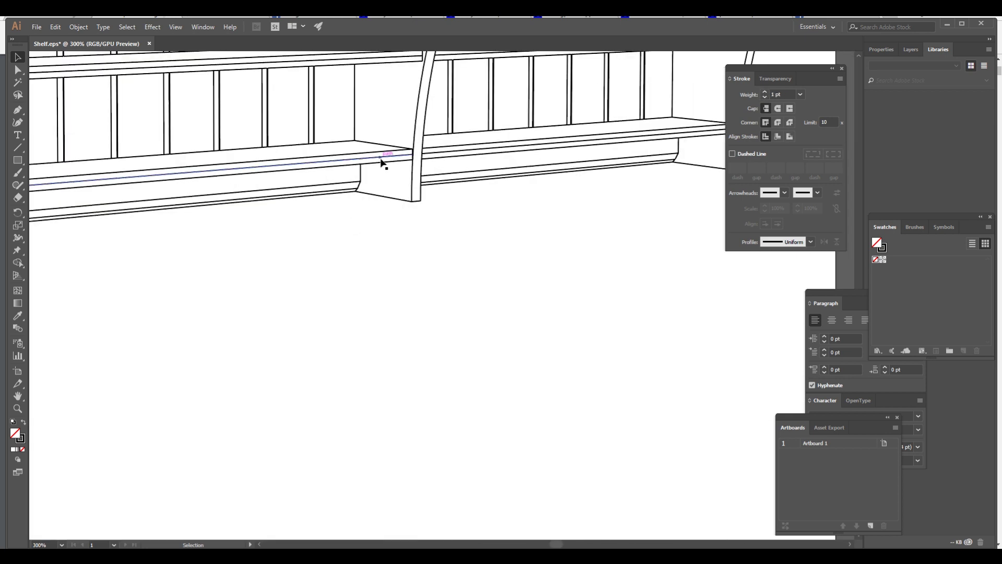
left_click(382, 161)
scroll(477, 225, "down", 2, "alt")
scroll(428, 213, "up", 4, "alt")
left_click(433, 208, "shift")
left_click(765, 92)
scroll(541, 197, "down", 2, "alt")
Step: Set the stroke weight of the remaining thin segments along the underside of the left bay's middle shelf to 1 pt
scroll(491, 190, "up", 5, "alt")
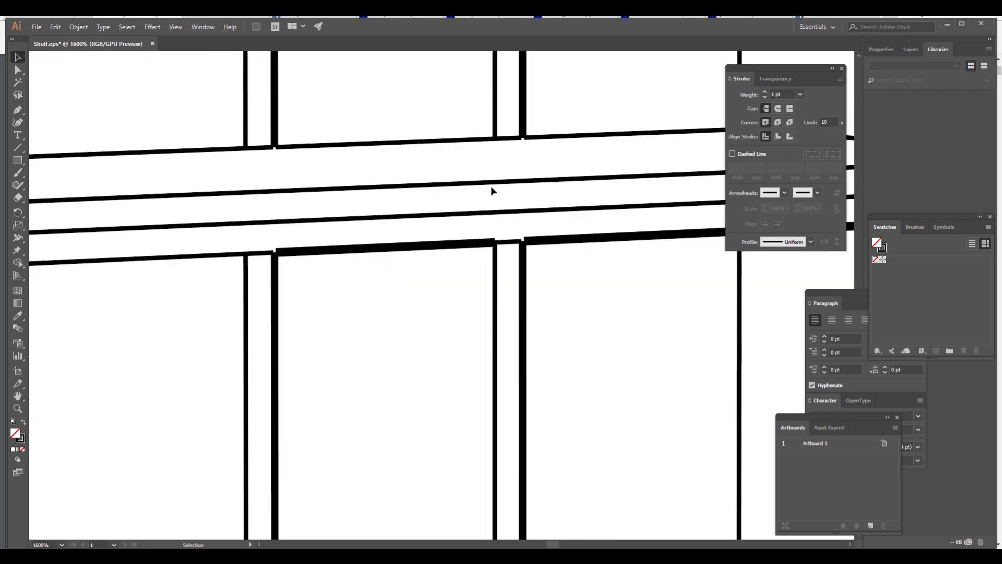
left_click(261, 252)
left_click(509, 243, "shift")
left_click(765, 92)
scroll(220, 280, "down", 2, "alt")
left_click(209, 278, "shift")
scroll(104, 282, "up", 1, "alt")
left_click(386, 297, "shift")
left_click(766, 92)
scroll(438, 378, "down", 5, "alt")
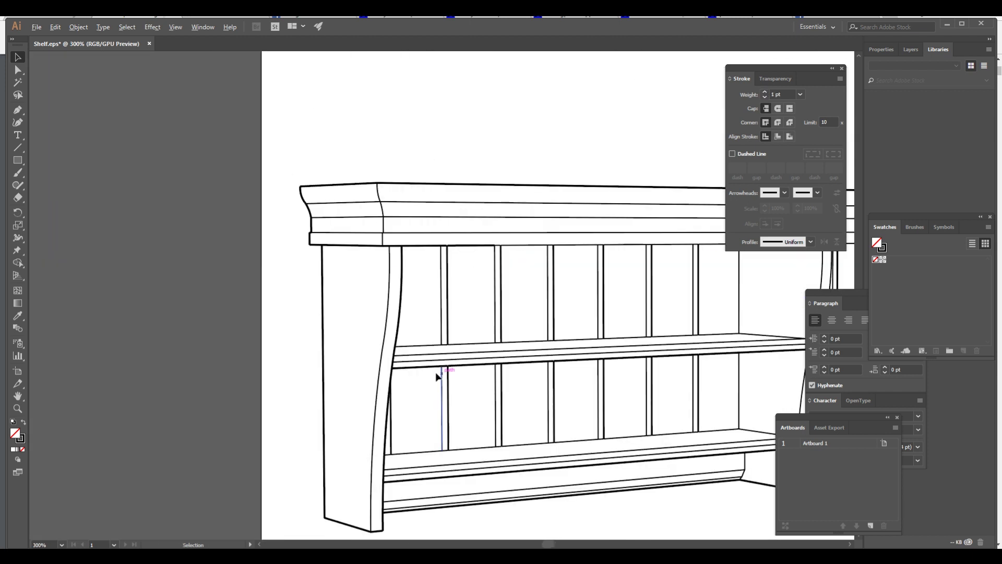
Step: Set the stroke weight of the right bay's shelf undersides and the centre divider's adjoining lower edge segments to 1 pt
left_click(629, 358)
scroll(708, 302, "up", 4, "alt")
left_click(652, 260, "shift")
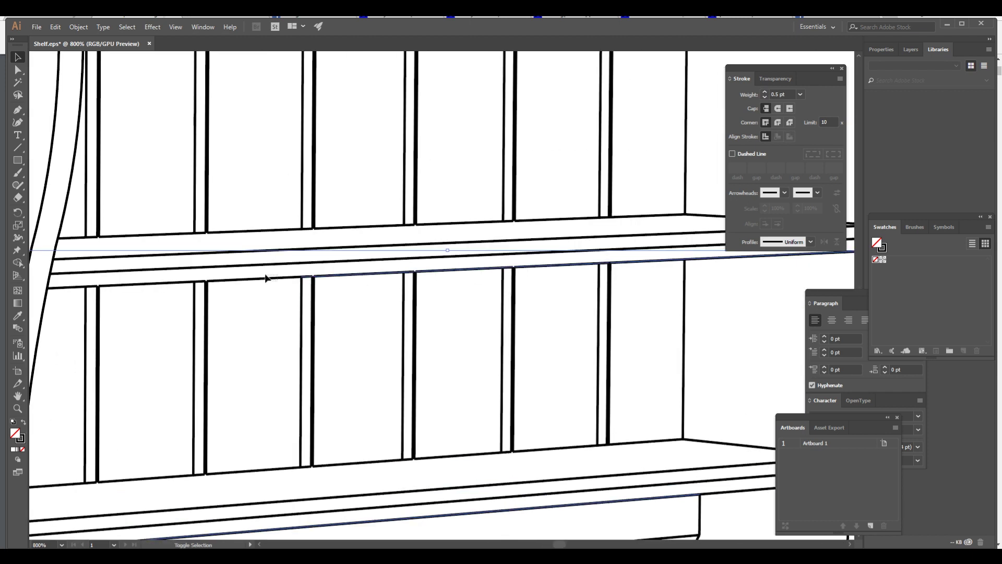
scroll(132, 340, "down", 4, "alt")
scroll(276, 311, "up", 6, "alt")
left_click(276, 311)
scroll(276, 312, "down", 1, "alt")
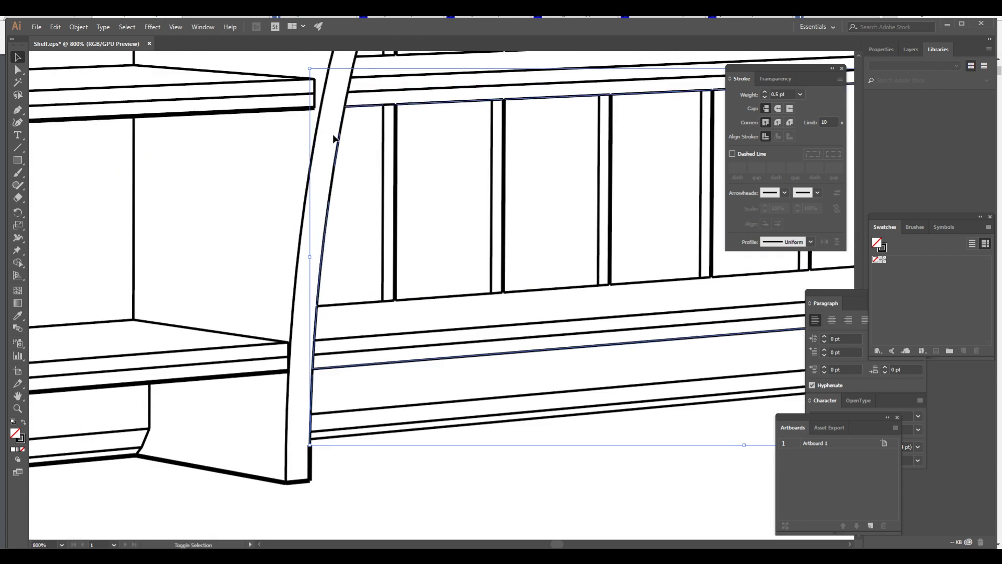
left_click(765, 92)
Step: Set the stroke weight of the leftover thin segments on the centre divider's right edge below the middle shelf to 1 pt
left_click(332, 182)
scroll(314, 453, "up", 4, "alt")
left_click(302, 380)
left_click(308, 126, "shift")
left_click(764, 91)
scroll(359, 261, "down", 3, "alt")
Step: Set the stroke weight of the centre divider's right curved edge from the middle shelf's underside up to the cornice to 1 pt
scroll(359, 261, "up", 6)
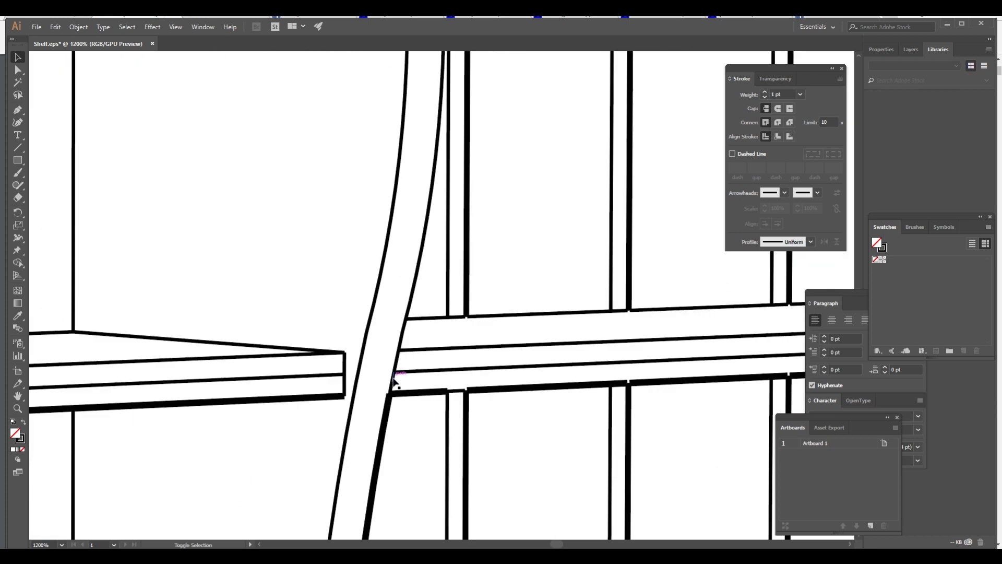
scroll(396, 392, "up", 4, "alt")
left_click(396, 232)
scroll(398, 314, "down", 2, "alt")
left_click(429, 199, "shift")
left_click(454, 71, "shift")
scroll(459, 208, "up", 5)
left_click_drag(480, 240, 459, 194, "shift")
scroll(460, 250, "down", 3, "alt")
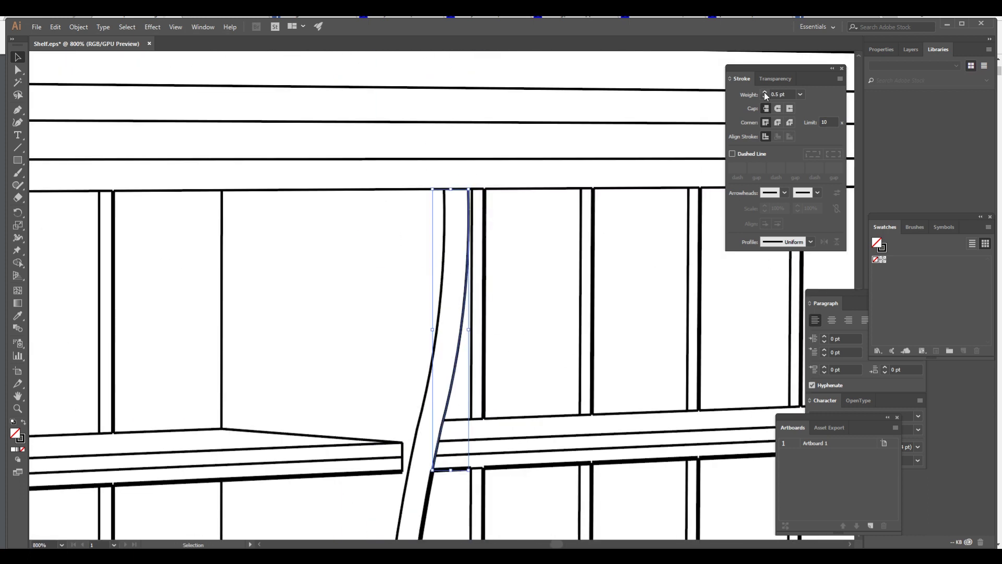
left_click(765, 92)
scroll(469, 391, "down", 4, "alt")
Step: Set the stroke weight of the right end panel's outer curved edge segments to 1 pt
scroll(574, 334, "up", 3, "alt")
left_click(548, 324)
left_click(591, 197, "shift")
left_click(614, 101, "shift")
left_click(764, 92)
left_click(670, 147)
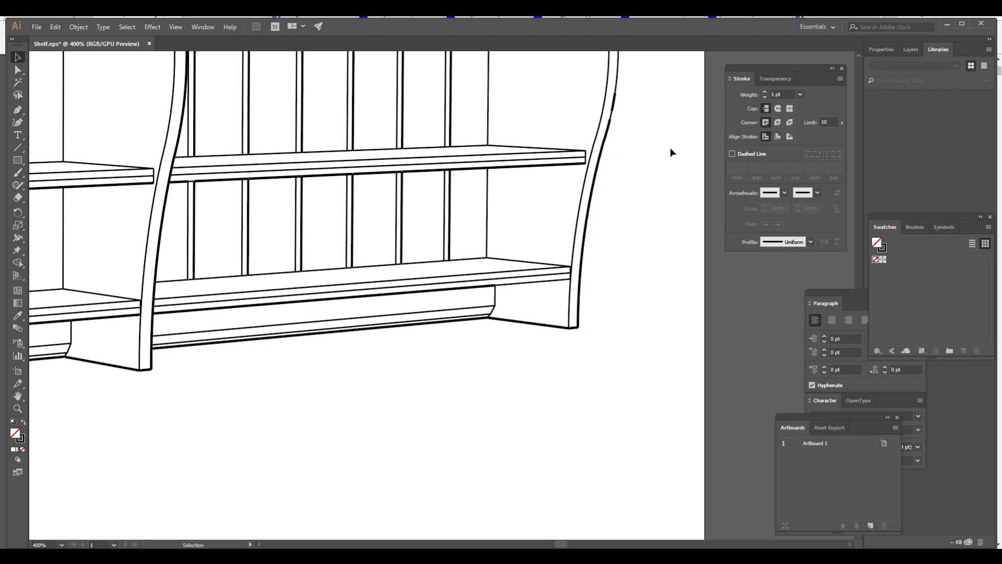
scroll(642, 173, "up", 4)
scroll(597, 219, "up", 3, "alt")
left_click(556, 203)
left_click(765, 92)
Step: Set the stroke weight of the cornice's right end outline and the short panel edge segment just below it to 1 pt
scroll(581, 208, "down", 2, "alt")
left_click(568, 182)
left_click(574, 178, "shift")
scroll(503, 201, "down", 8)
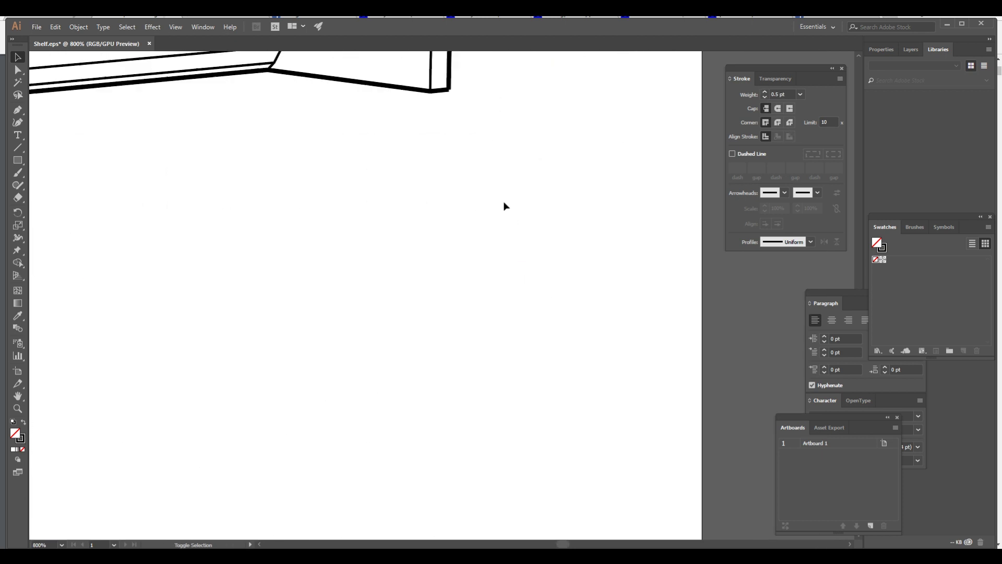
scroll(503, 201, "up", 5)
scroll(460, 220, "up", 4, "alt")
left_click(355, 379, "shift")
scroll(313, 314, "down", 4, "alt")
left_click(253, 355, "shift")
Step: Set the stroke weight of the remaining thin segments along the cornice's lower edge above the back panels to 1 pt
scroll(270, 376, "up", 4, "alt")
left_click(348, 214, "shift")
left_click(765, 92)
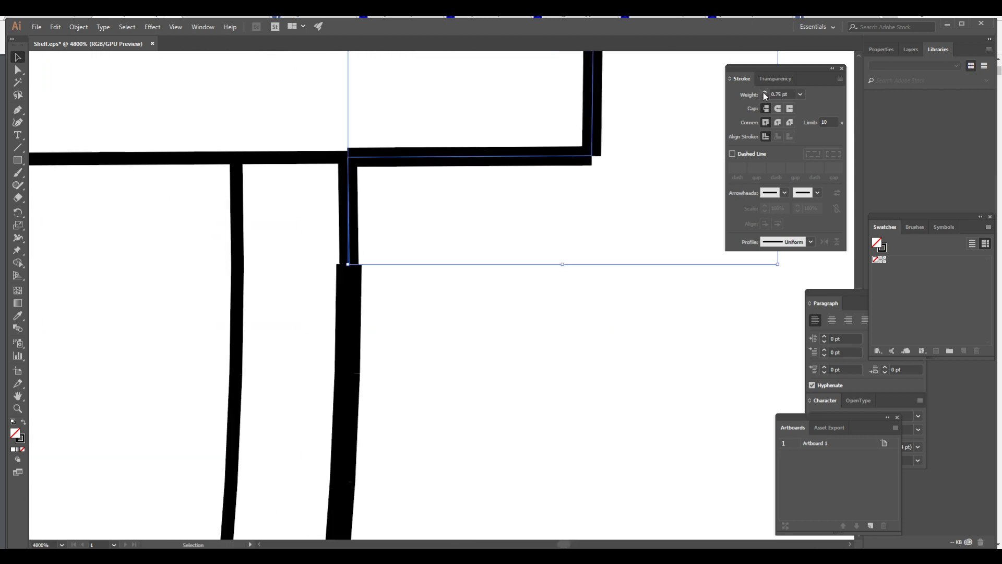
left_click(765, 91)
left_click(209, 158)
scroll(394, 308, "down", 4, "alt")
left_click(390, 306, "shift")
scroll(203, 313, "up", 5, "alt")
left_click(355, 249, "shift")
left_click(271, 251, "shift")
scroll(397, 321, "down", 6, "alt")
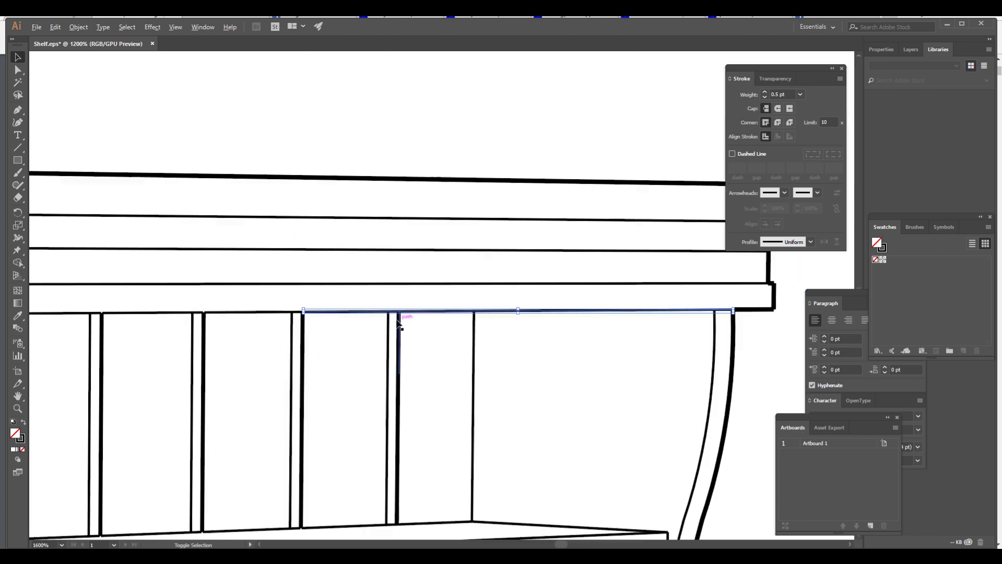
scroll(314, 313, "up", 4, "alt")
left_click(260, 301, "shift")
scroll(259, 298, "down", 3, "alt")
scroll(365, 292, "up", 3, "alt")
left_click(397, 263, "shift")
scroll(313, 271, "up", 2, "alt")
scroll(235, 292, "down", 3, "alt")
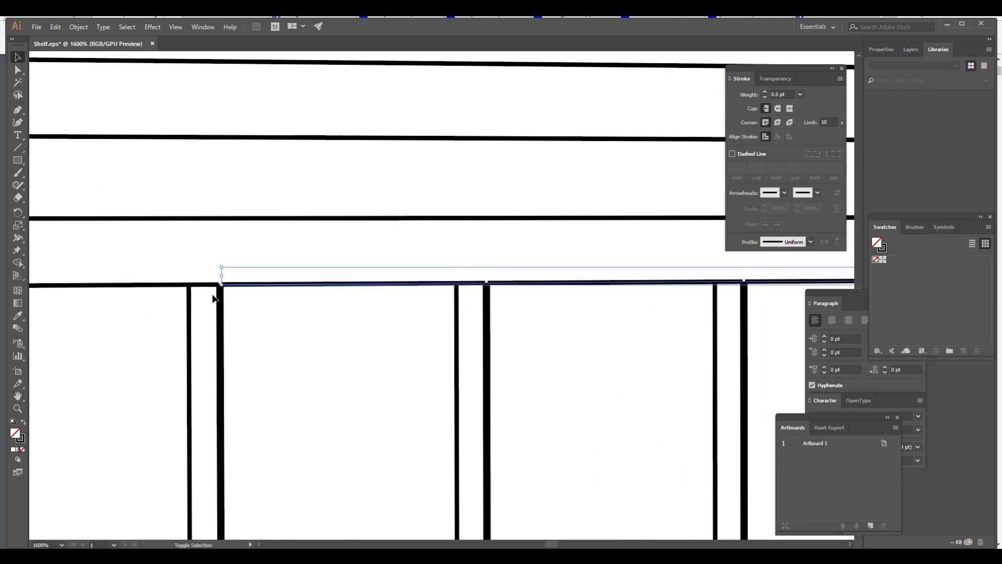
scroll(213, 298, "down", 5, "alt")
scroll(68, 300, "up", 5, "alt")
left_click(365, 275, "shift")
left_click(765, 91)
left_click(157, 243)
scroll(157, 243, "down", 7, "alt")
scroll(449, 335, "up", 4, "alt")
scroll(581, 365, "down", 3, "alt")
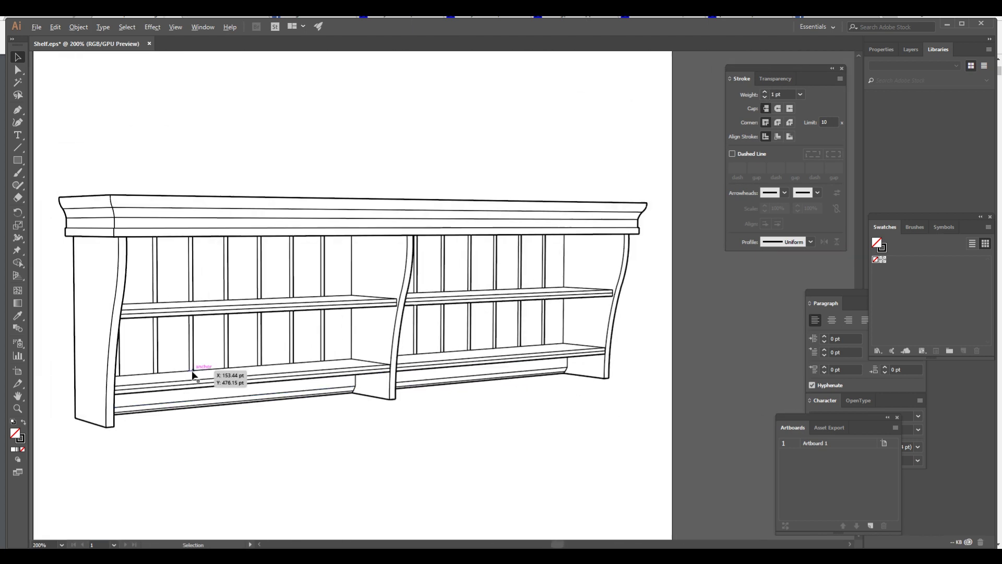